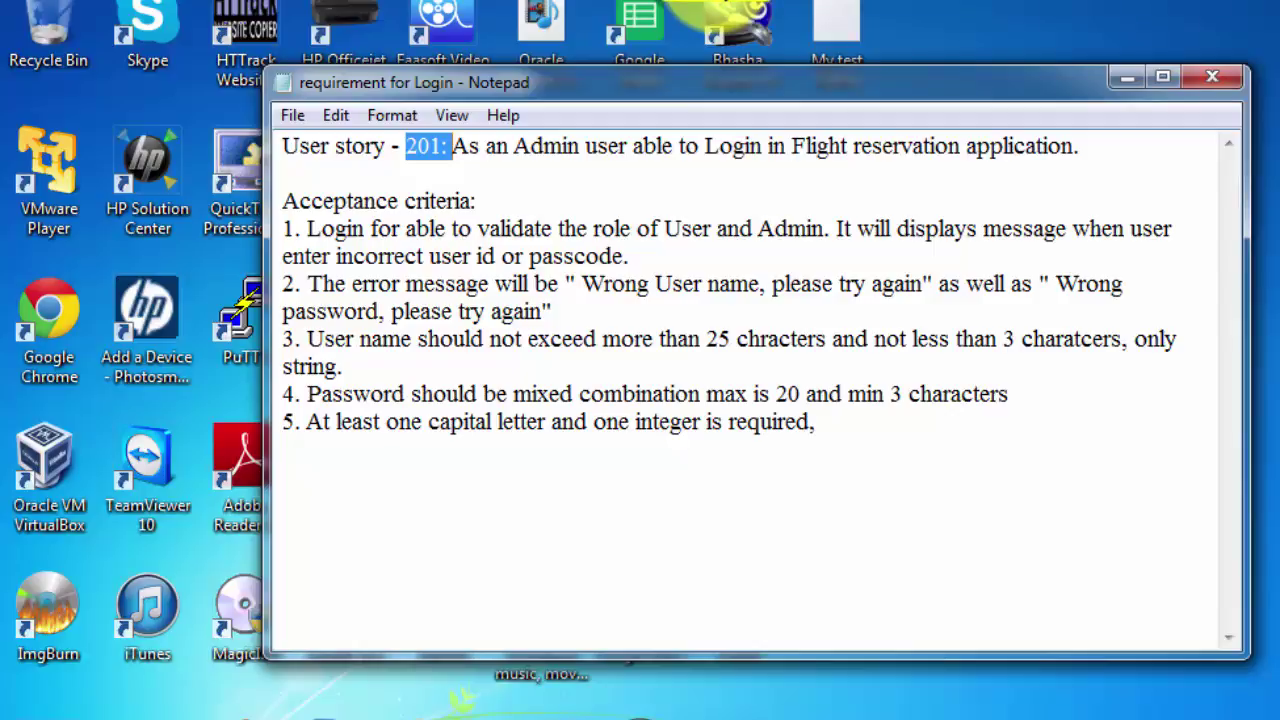
- Review the login acceptance criteria for user story 201, then switch to Excel and look over the flight reservation test case list
{"action": "left_click", "coordinate": [641, 180]}
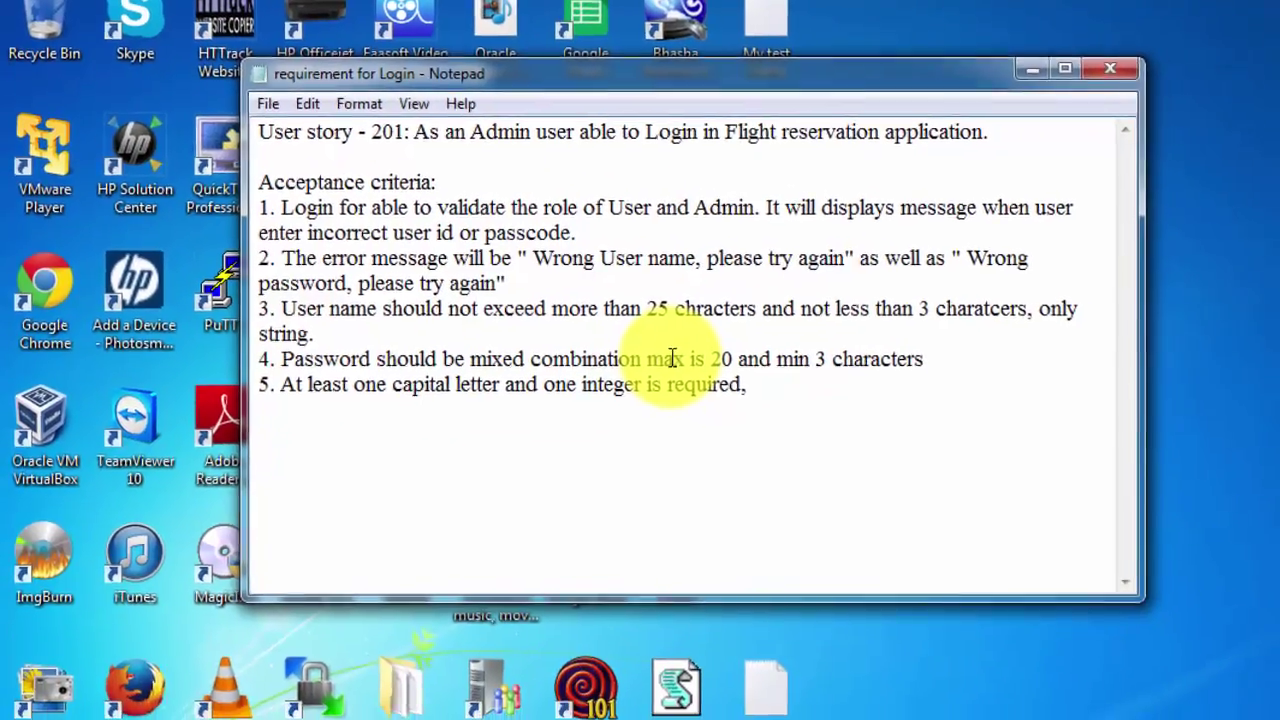
{"action": "left_click_drag", "start_coordinate": [1145, 321], "coordinate": [1274, 293]}
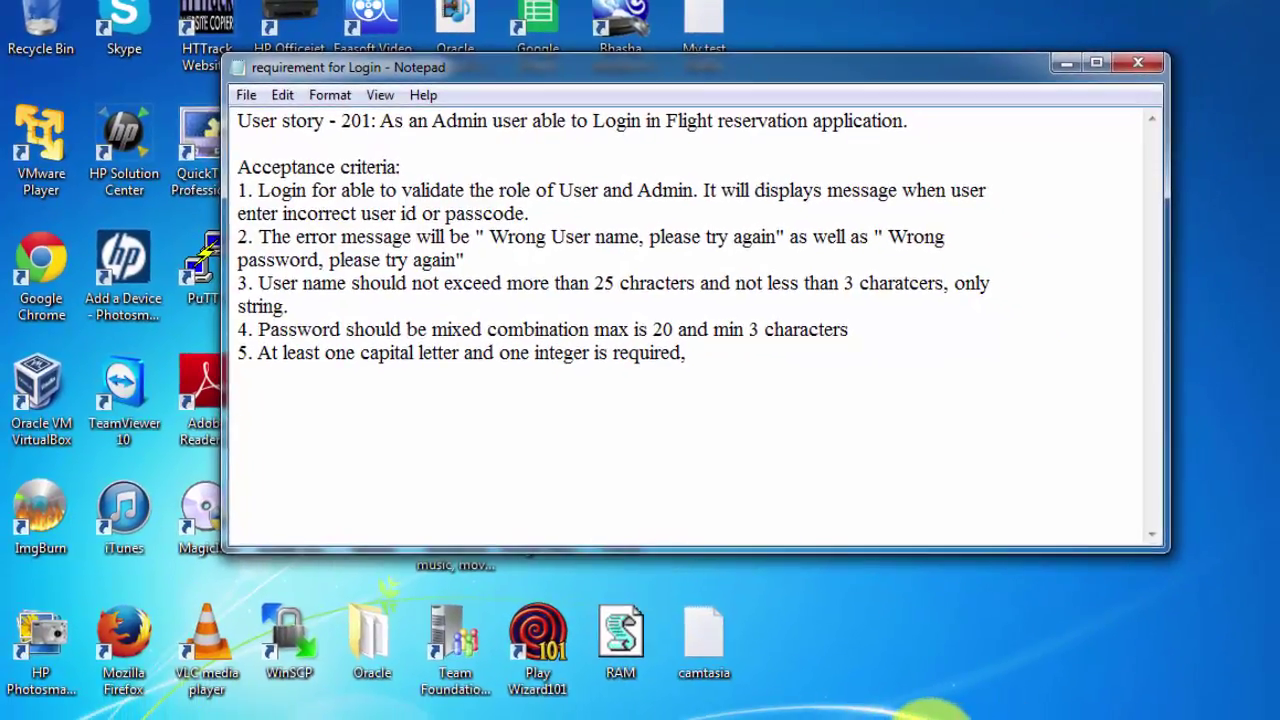
{"action": "left_click", "coordinate": [980, 665]}
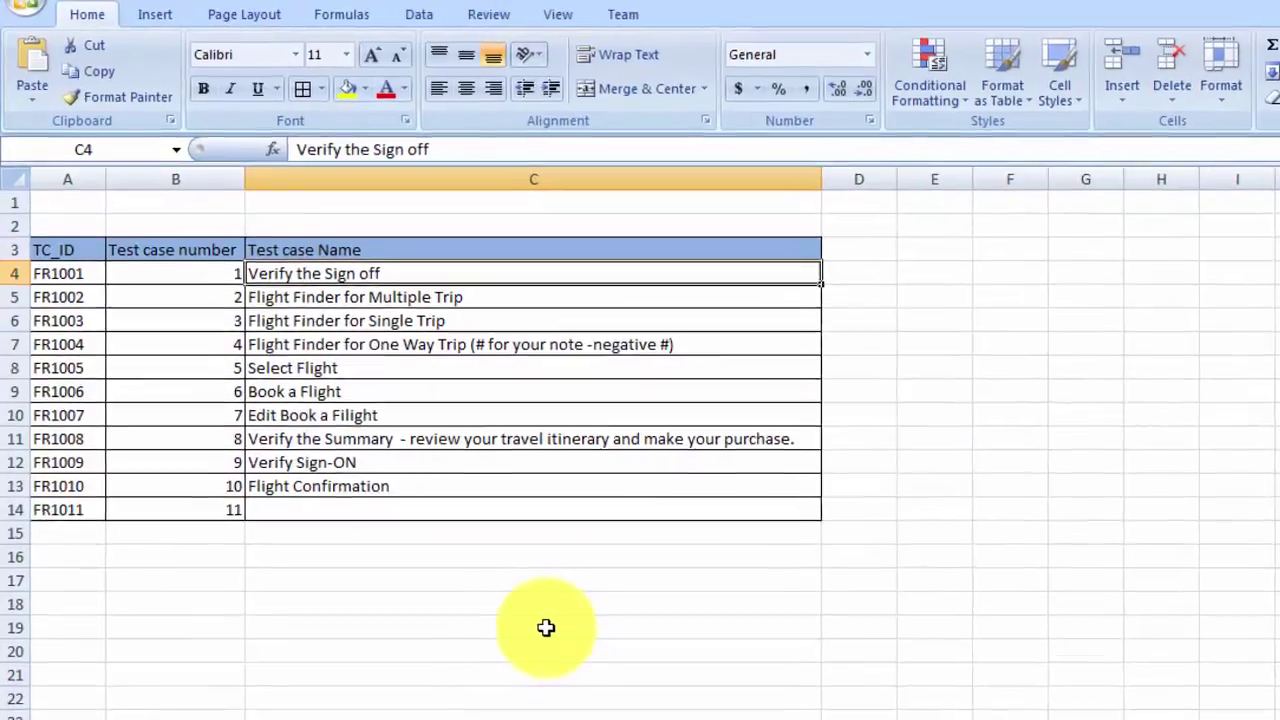
{"action": "left_click", "coordinate": [491, 583]}
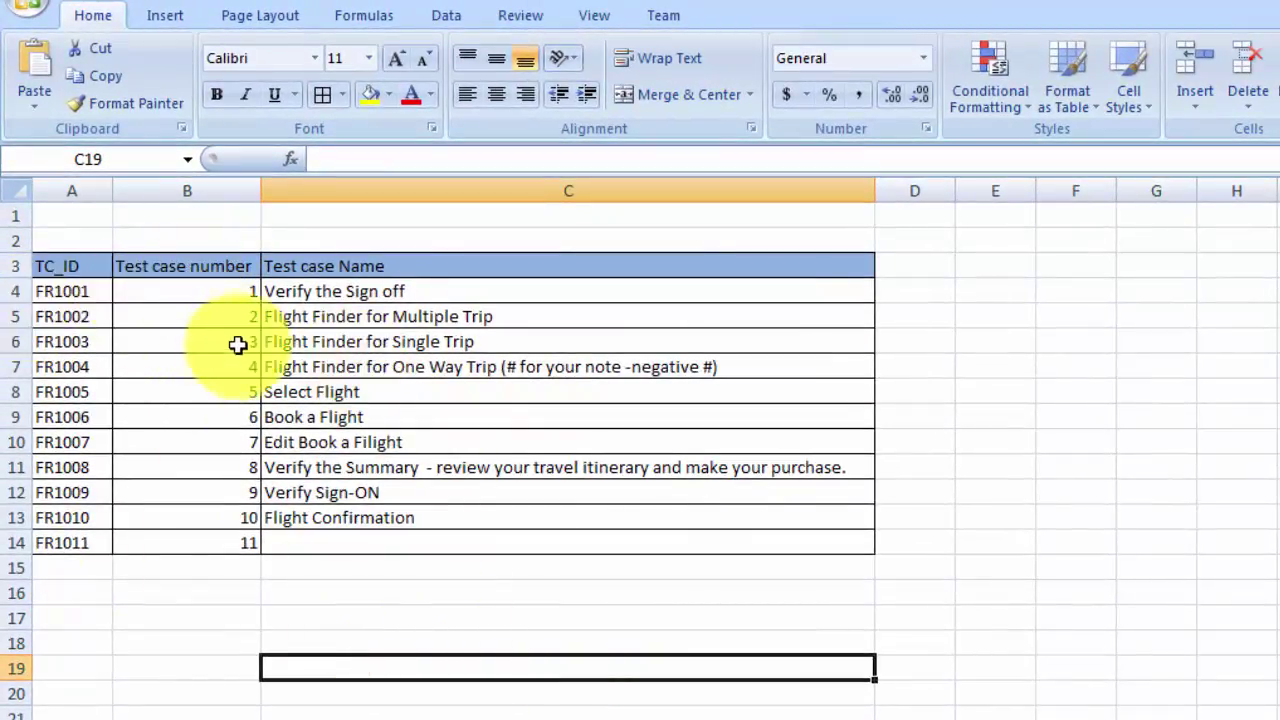
{"action": "left_click", "coordinate": [1129, 356]}
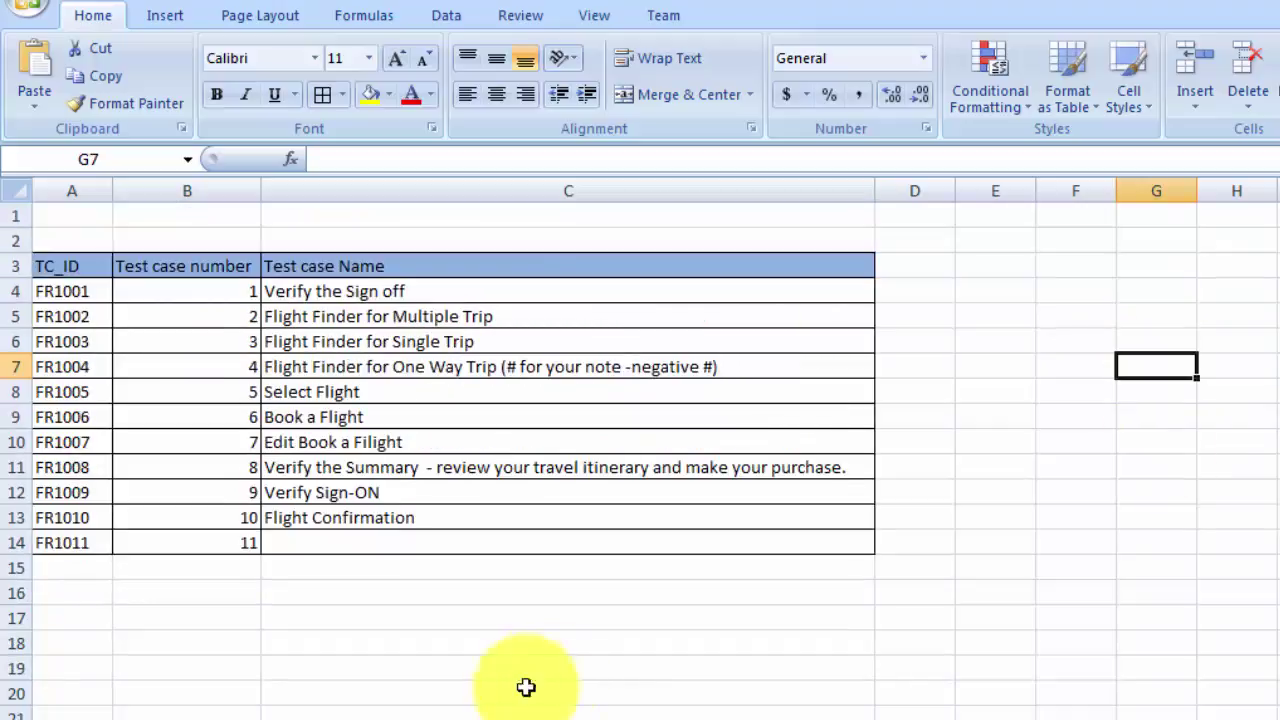
- Open the "Verify the Sign off" test case sheet and copy its header and steps table, range B1:G11
{"action": "key", "text": "ctrl+Page_Down"}
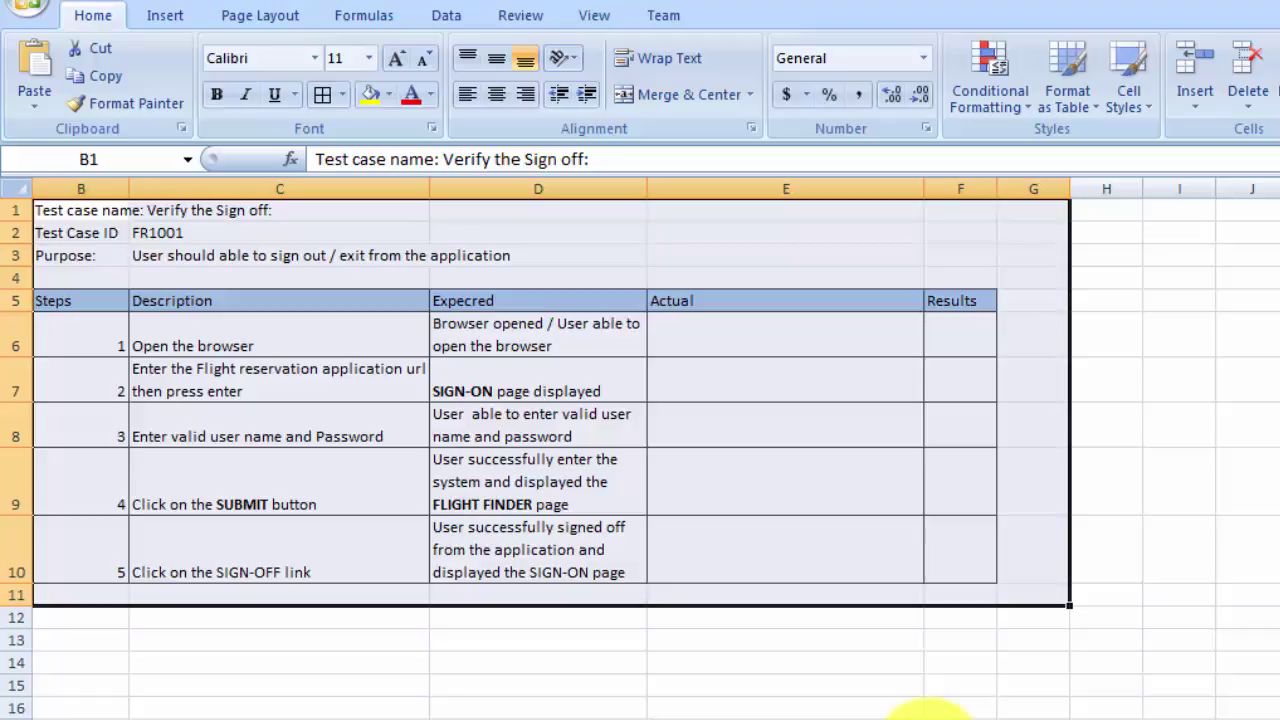
{"action": "left_click", "coordinate": [1186, 617]}
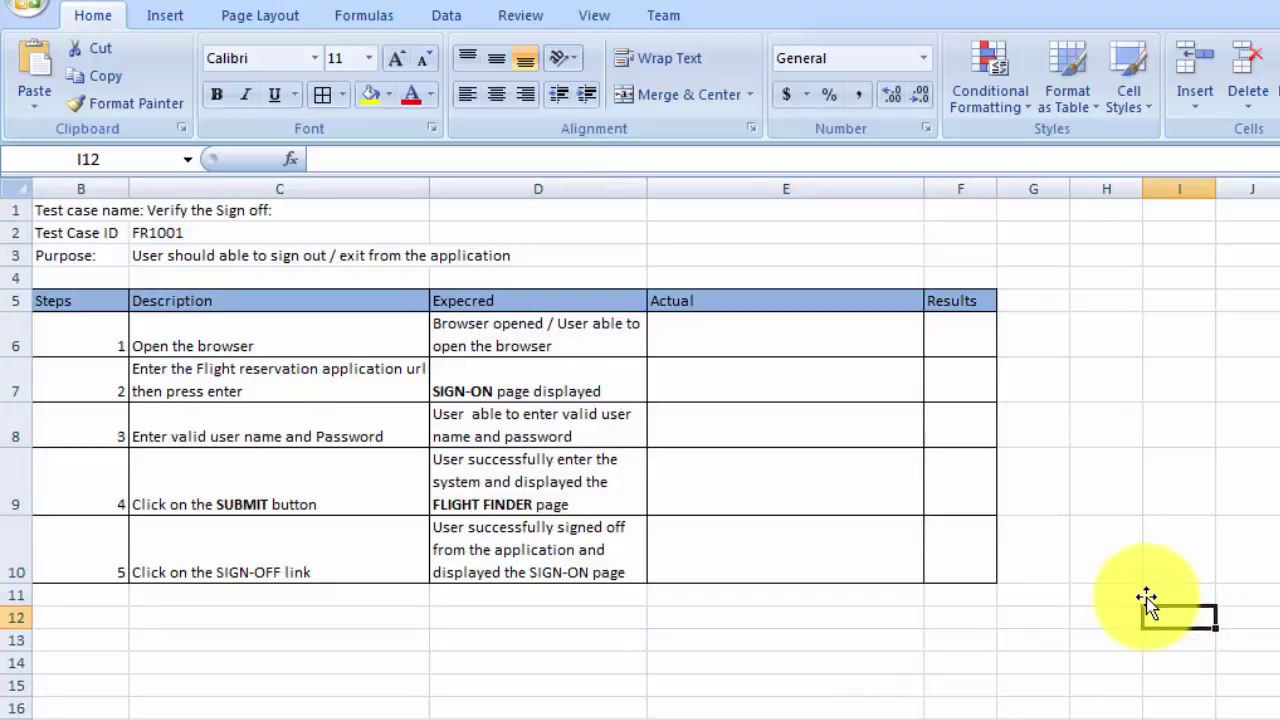
{"action": "left_click", "coordinate": [59, 212]}
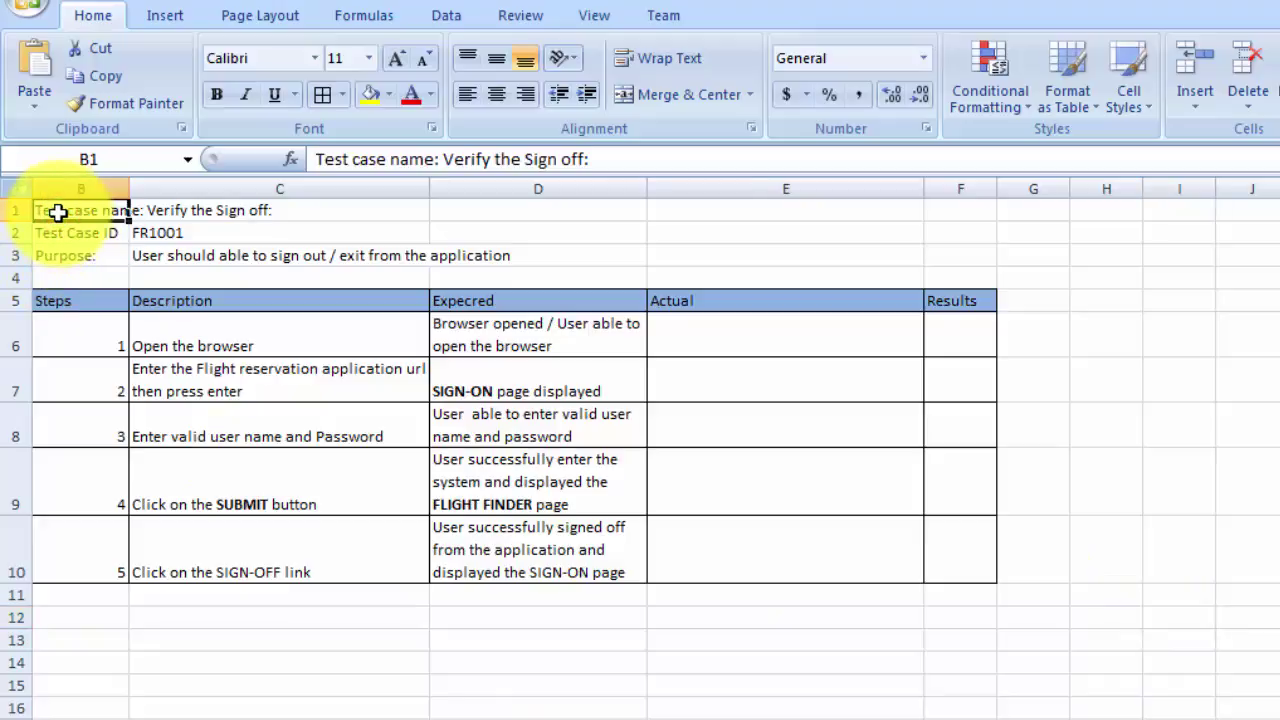
{"action": "left_click_drag", "start_coordinate": [405, 280], "coordinate": [983, 546]}
{"action": "left_click", "coordinate": [1060, 570]}
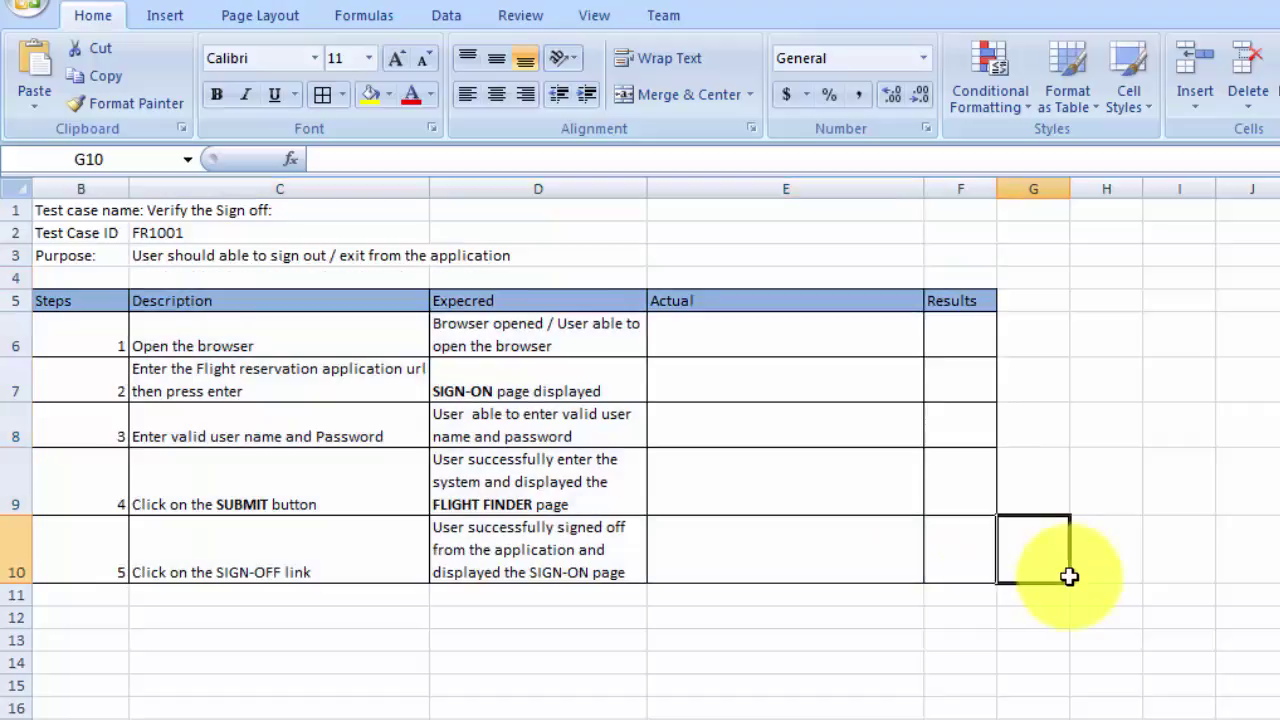
{"action": "left_click", "coordinate": [44, 210]}
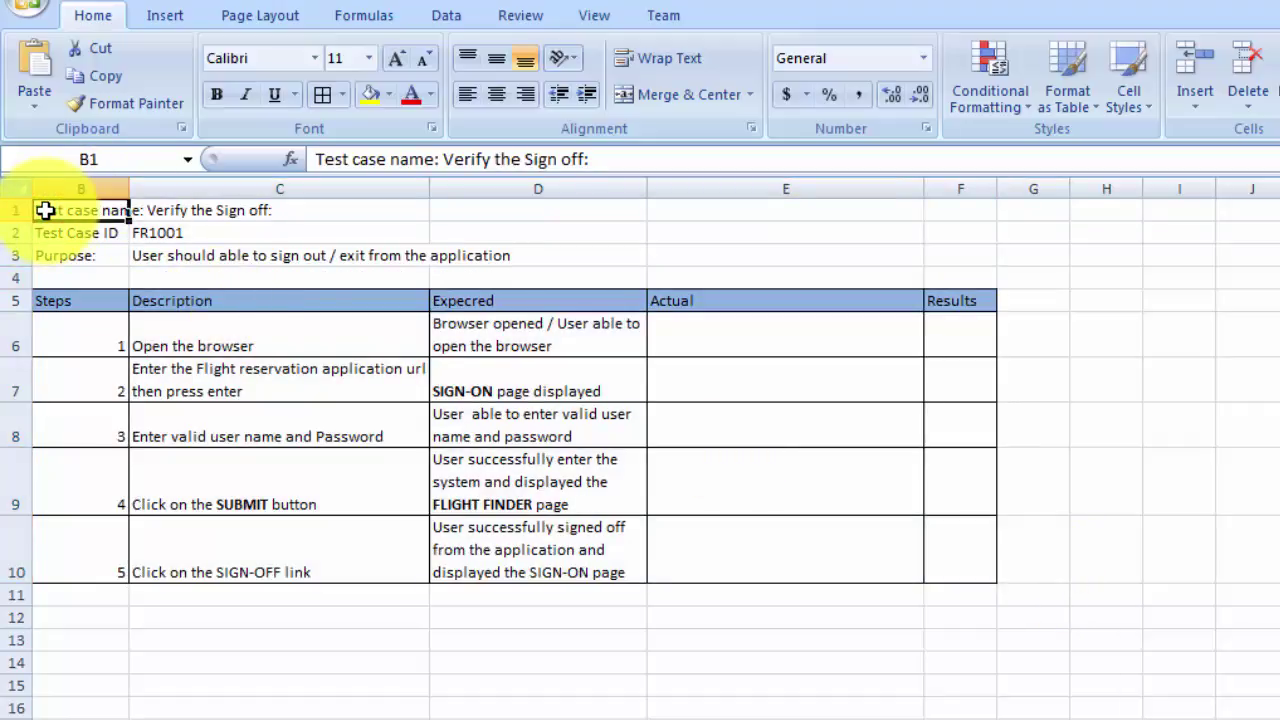
{"action": "left_click_drag", "start_coordinate": [44, 210], "coordinate": [1001, 597]}
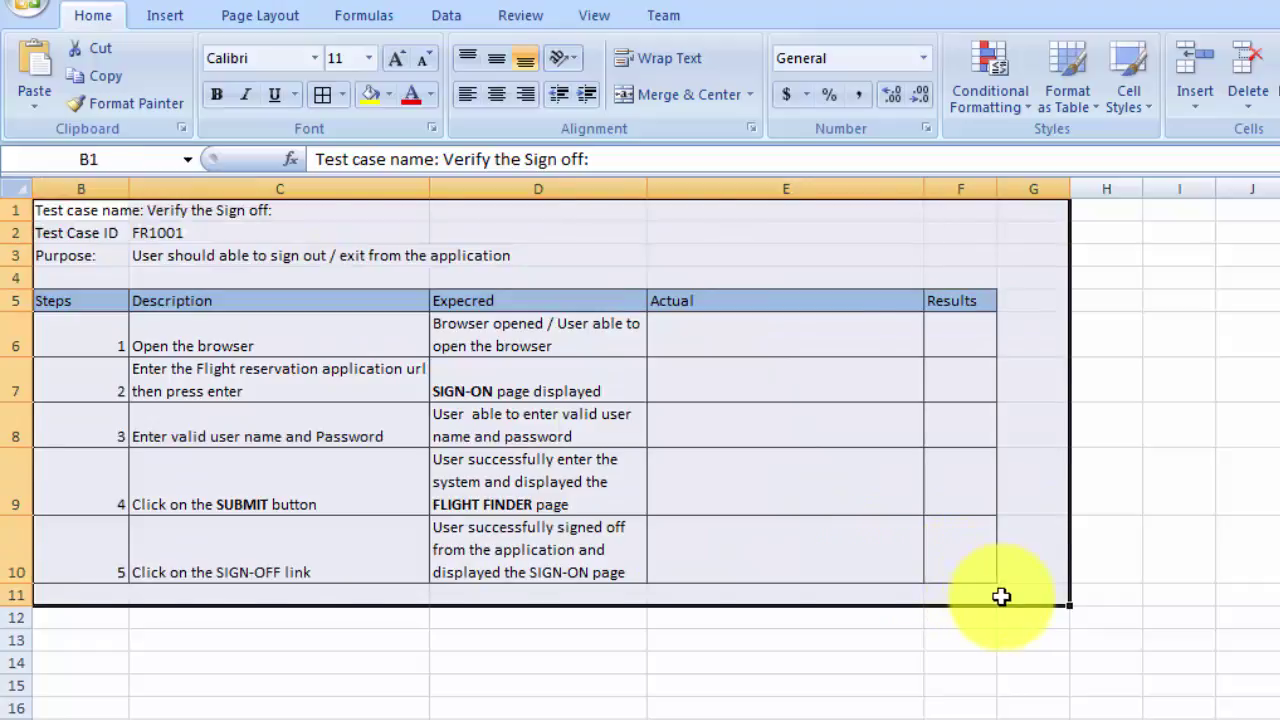
{"action": "key", "text": "ctrl+c"}
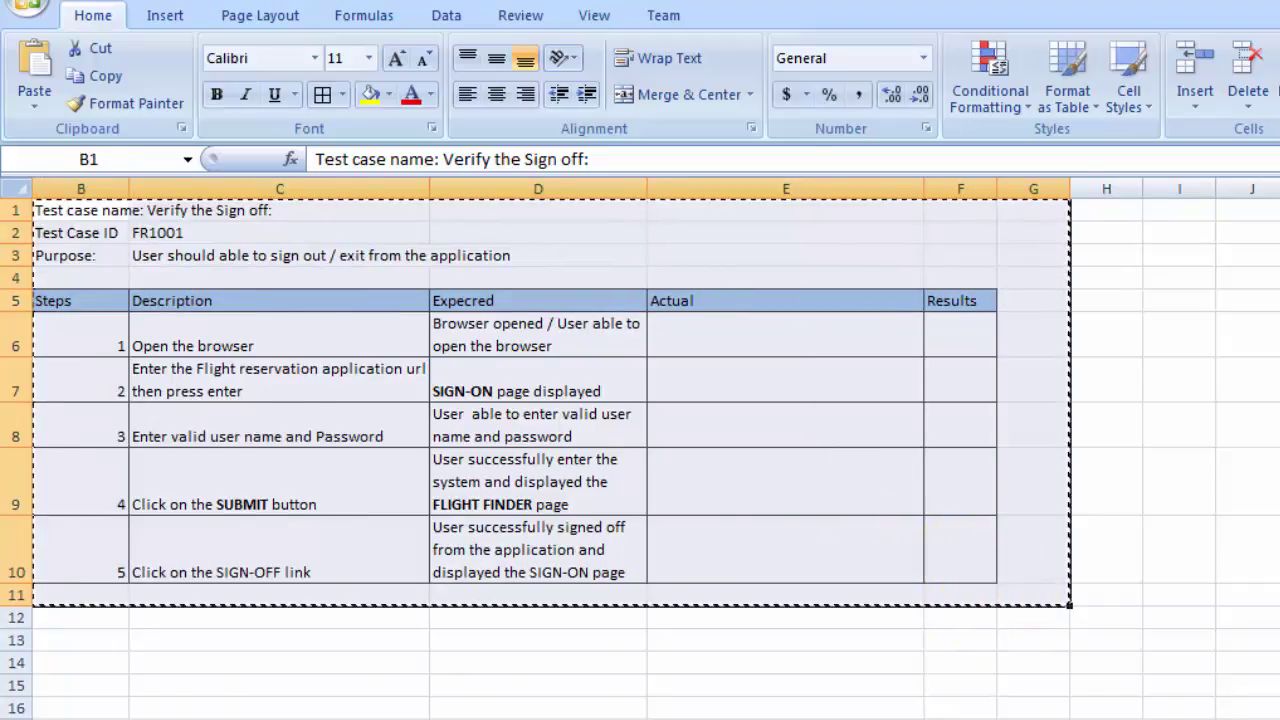
- In the test case list, enter "Login Page validation" as the name for FR1011 and copy that test case ID
{"action": "left_click", "coordinate": [160, 712]}
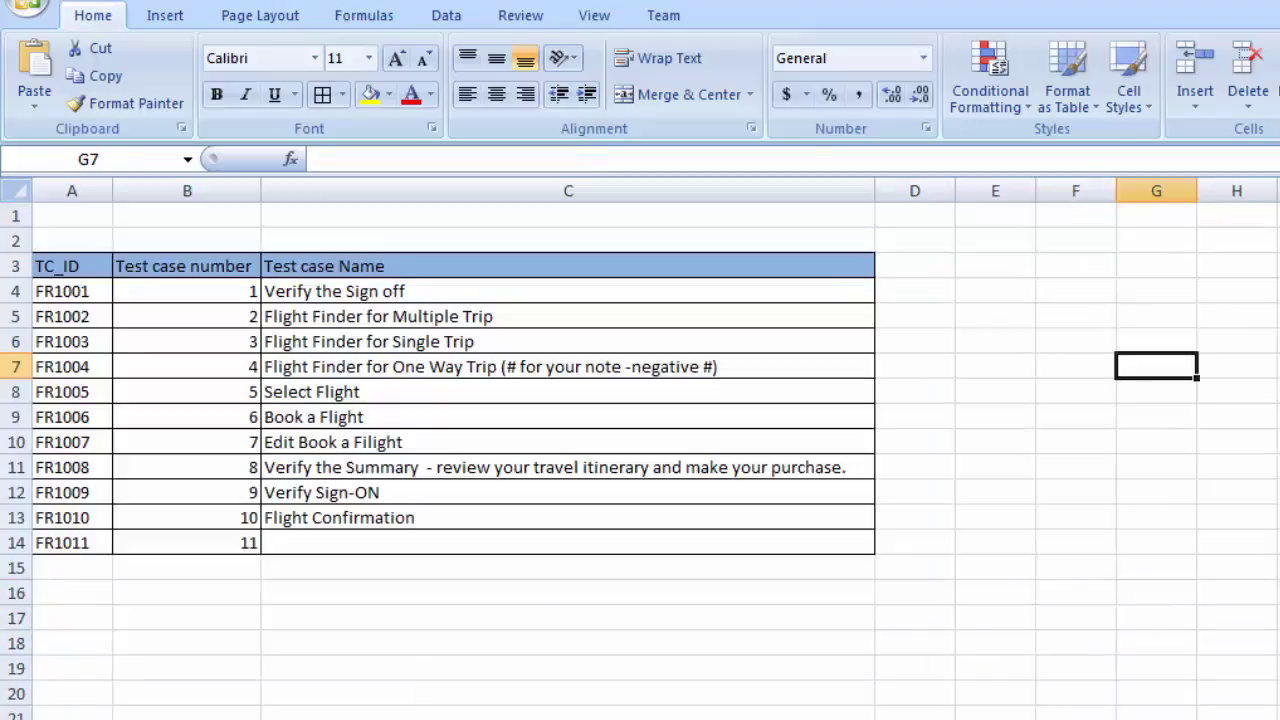
{"action": "left_click", "coordinate": [302, 541]}
{"action": "type", "text": "Logi"}
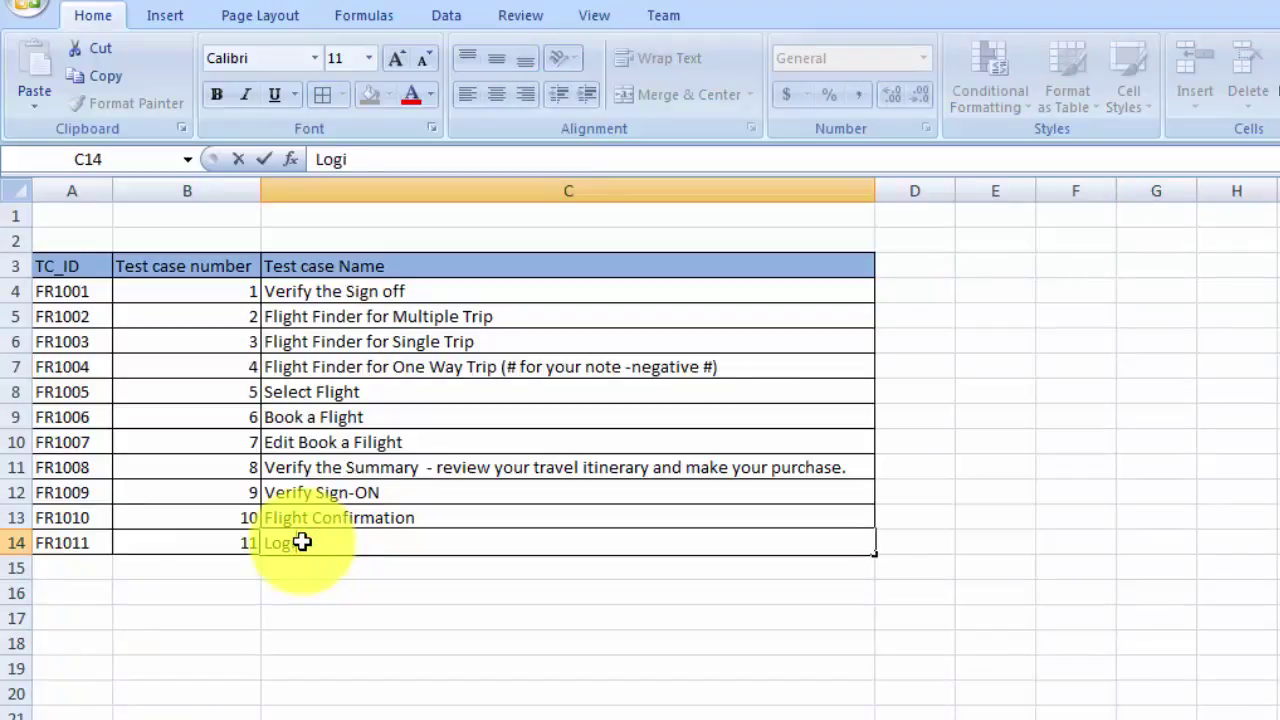
{"action": "type", "text": "n screen"}
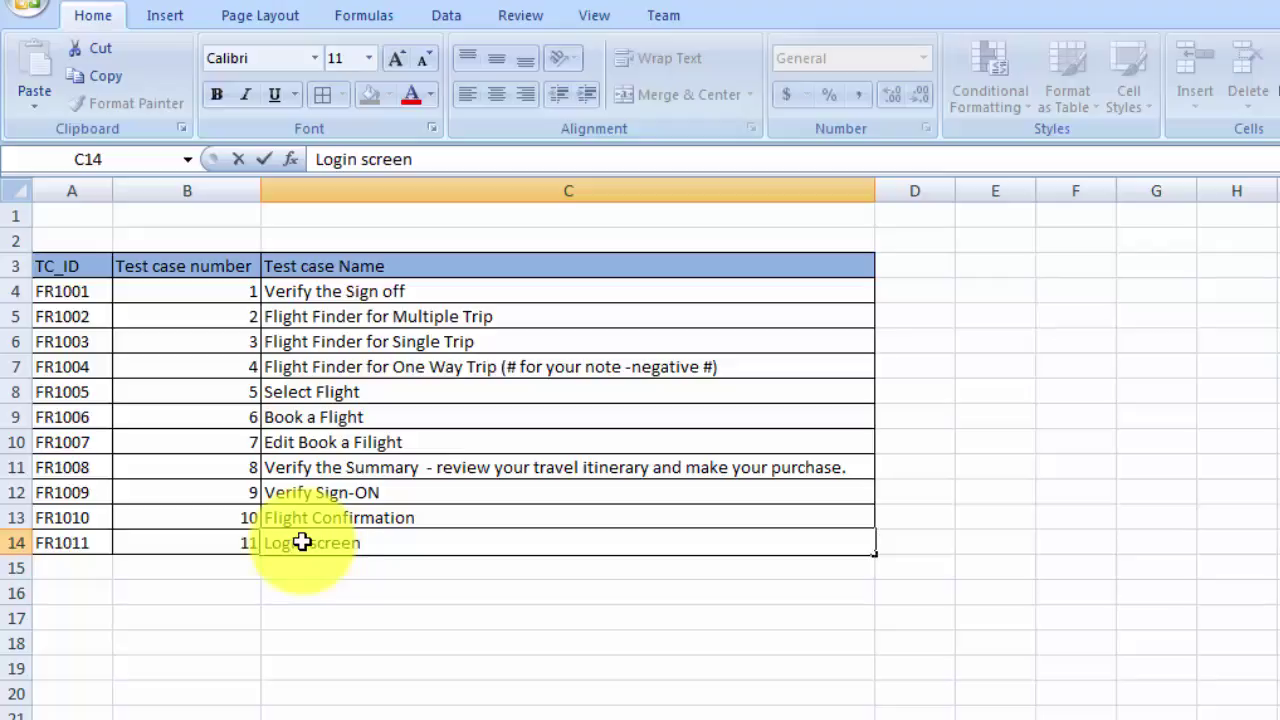
{"action": "key", "text": "BackSpace"}
{"action": "key", "text": "BackSpace"}
{"action": "key", "text": "BackSpace"}
{"action": "key", "text": "BackSpace"}
{"action": "key", "text": "BackSpace"}
{"action": "key", "text": "BackSpace"}
{"action": "key", "text": "BackSpace"}
{"action": "type", "text": "Pa"}
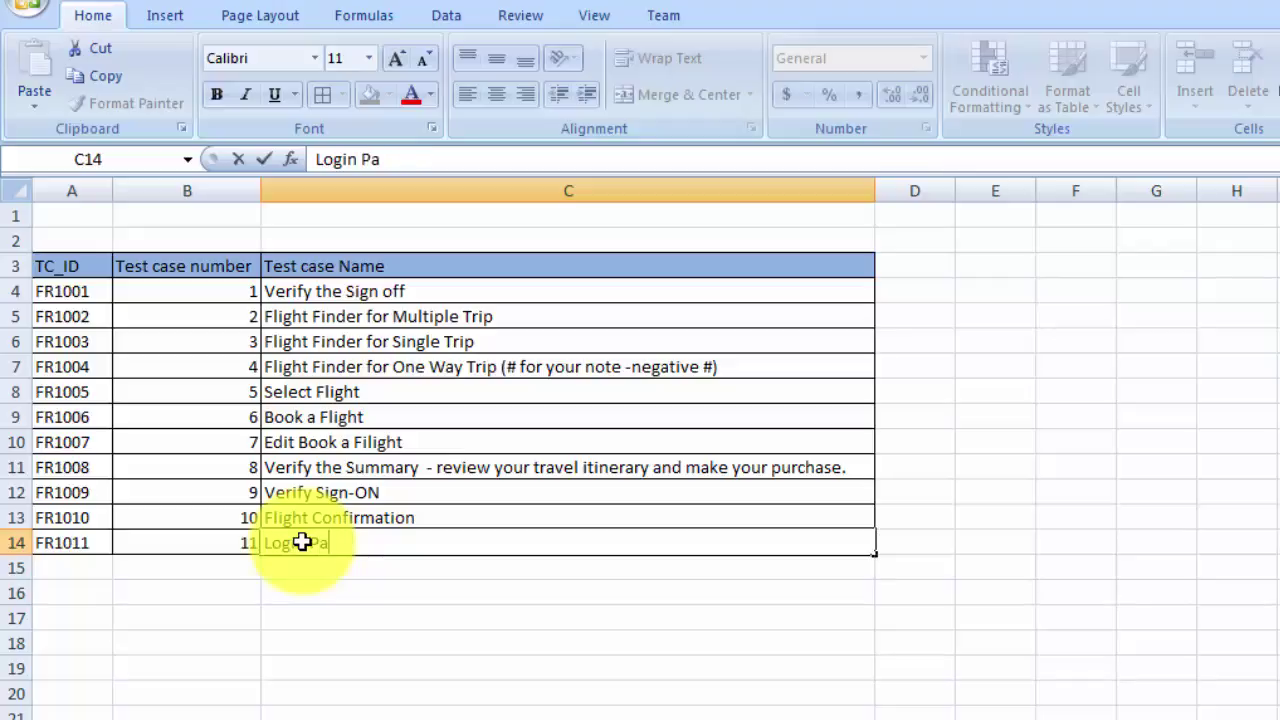
{"action": "type", "text": "ge val"}
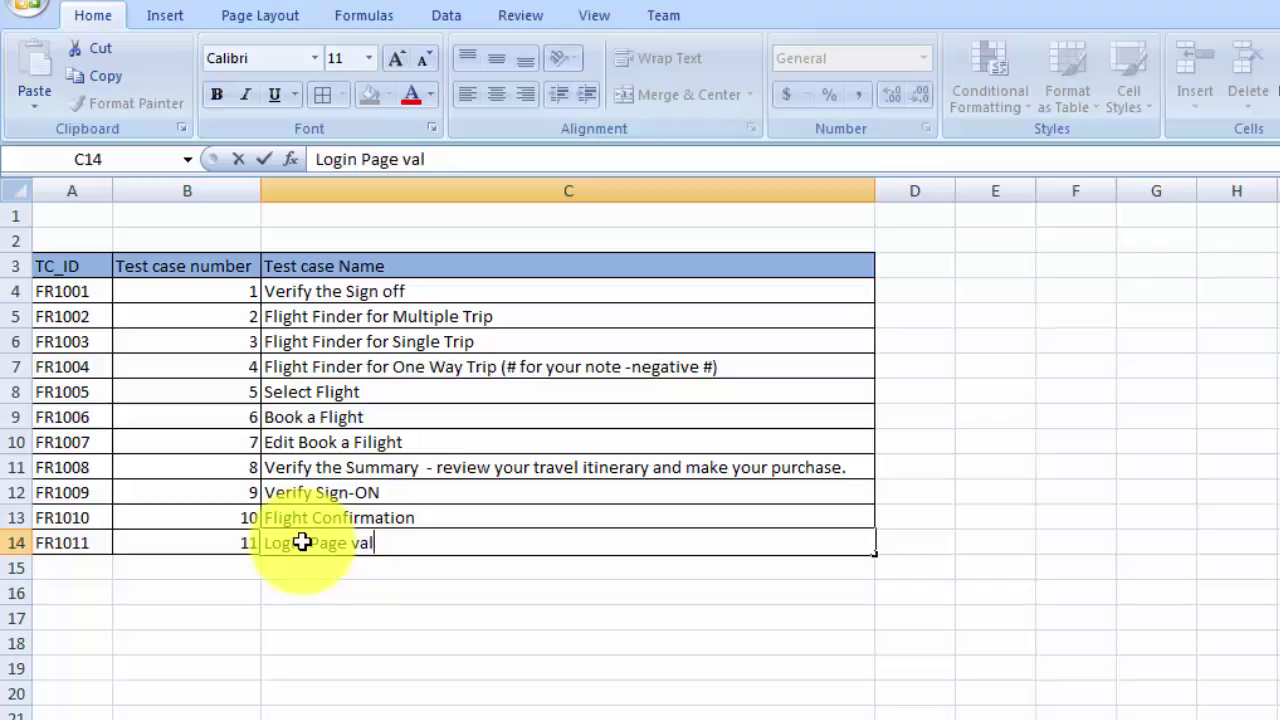
{"action": "type", "text": "idation"}
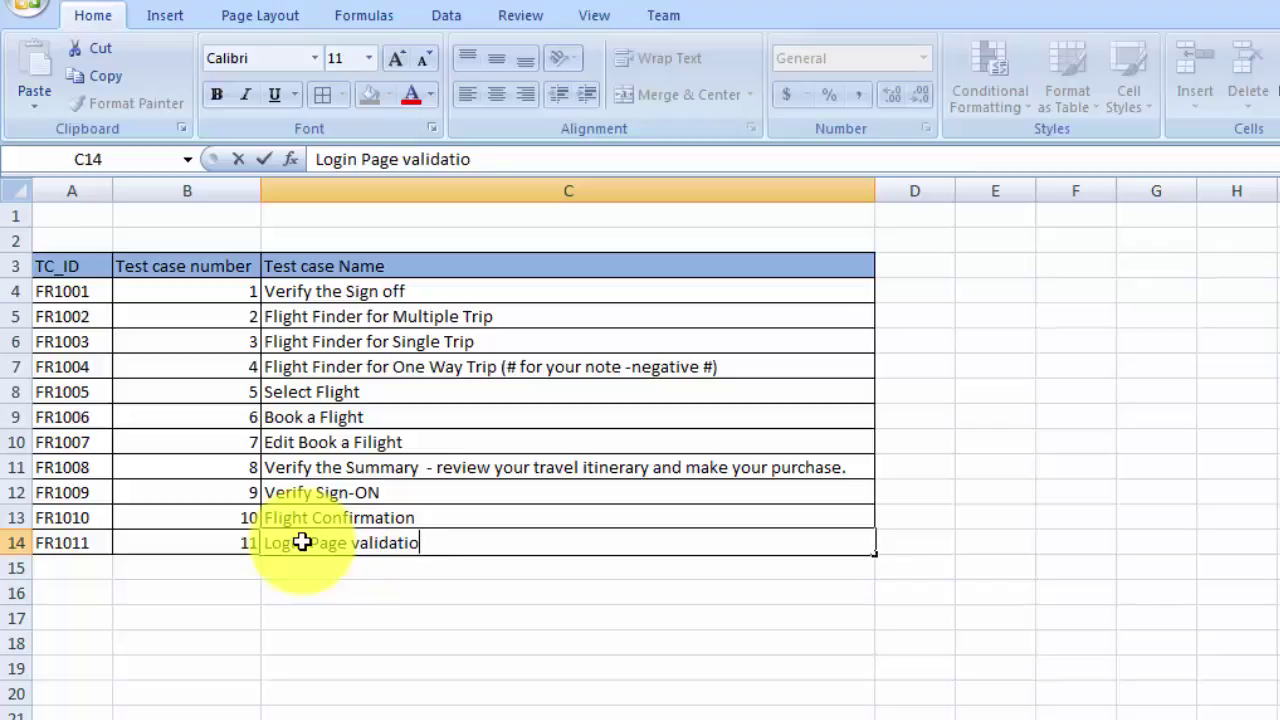
{"action": "left_click", "coordinate": [88, 543]}
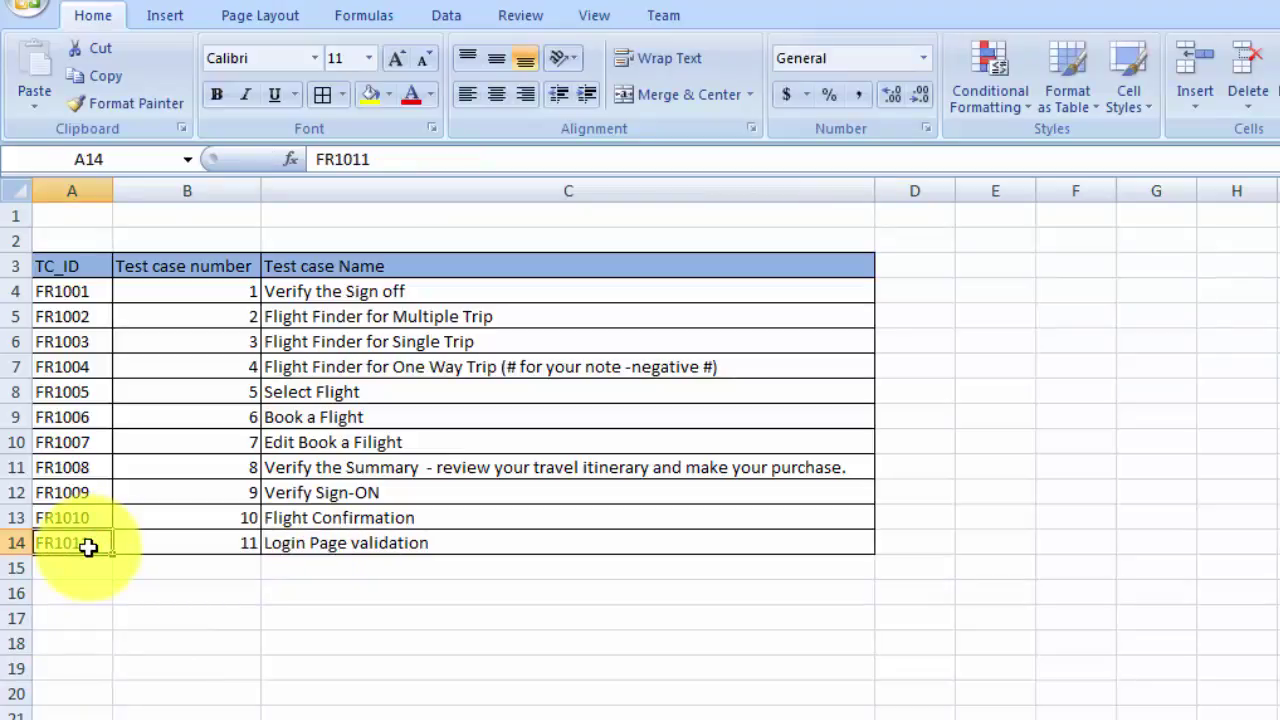
{"action": "key", "text": "ctrl+c"}
- On the duplicated sign-off sheet, change the B1 heading to "Test case name: Verify the Login page"
{"action": "left_click", "coordinate": [297, 603]}
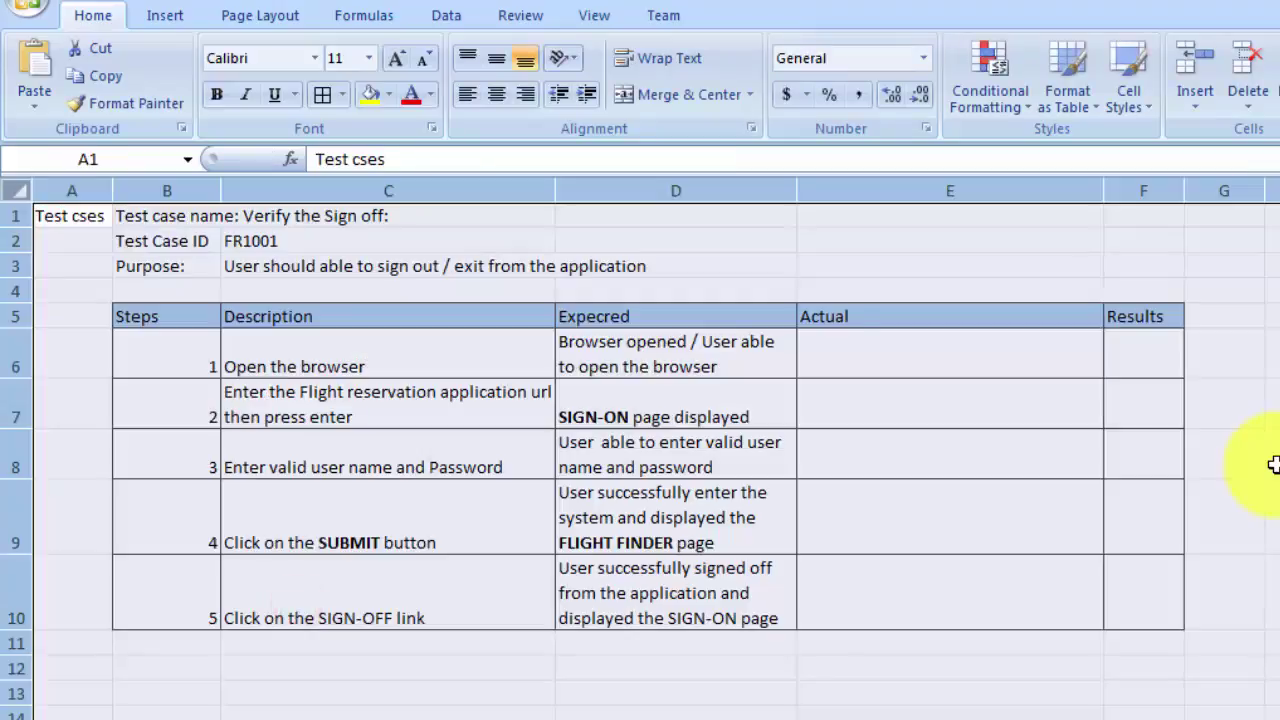
{"action": "left_click", "coordinate": [1268, 455]}
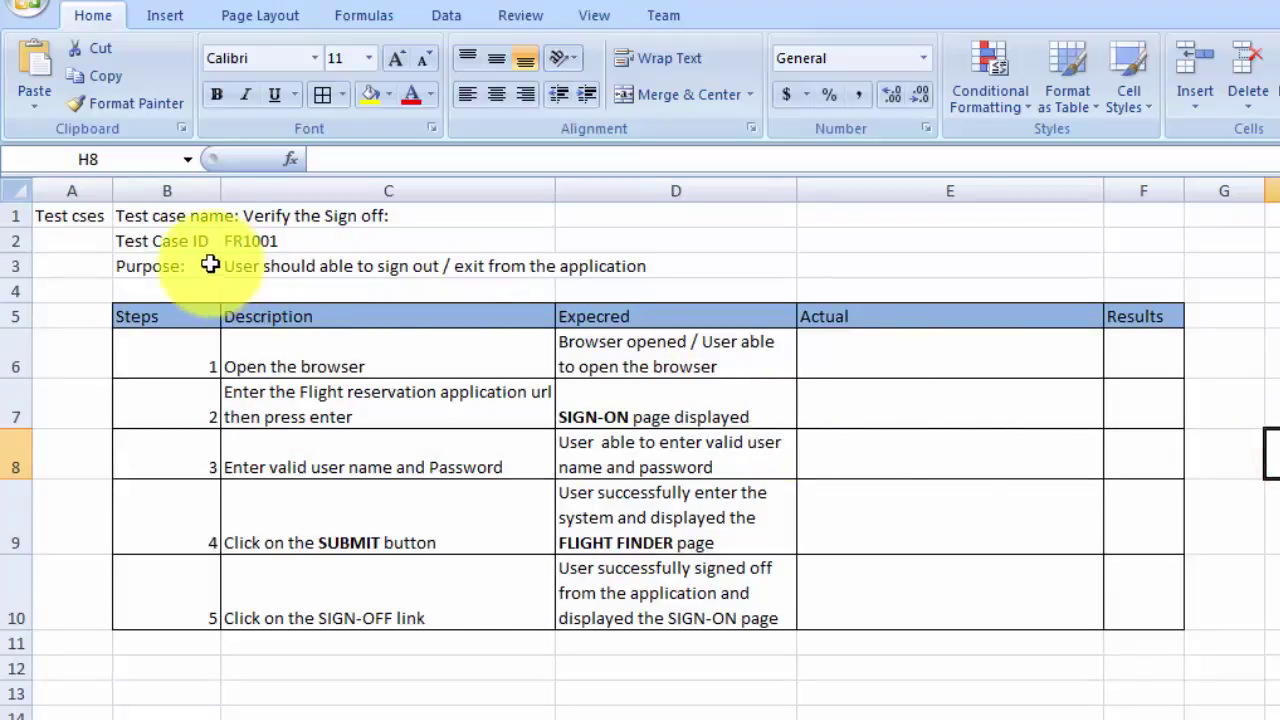
{"action": "left_click", "coordinate": [200, 215]}
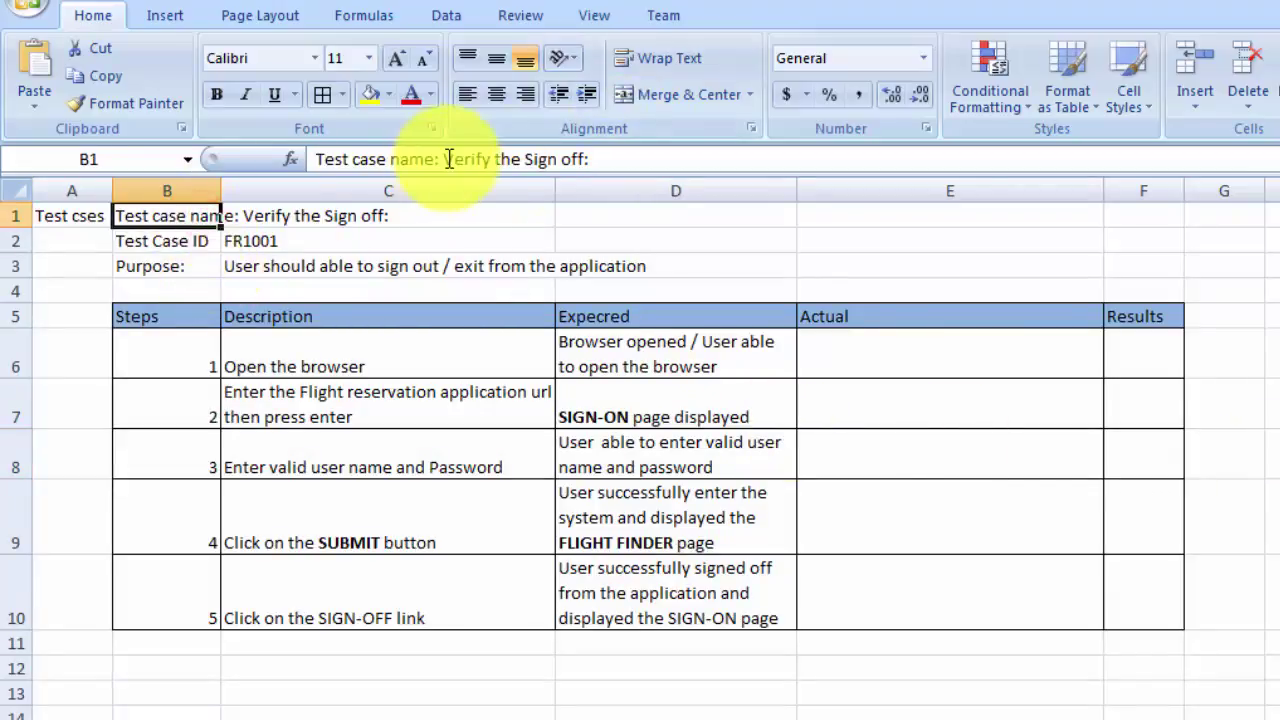
{"action": "left_click_drag", "start_coordinate": [445, 159], "coordinate": [607, 160]}
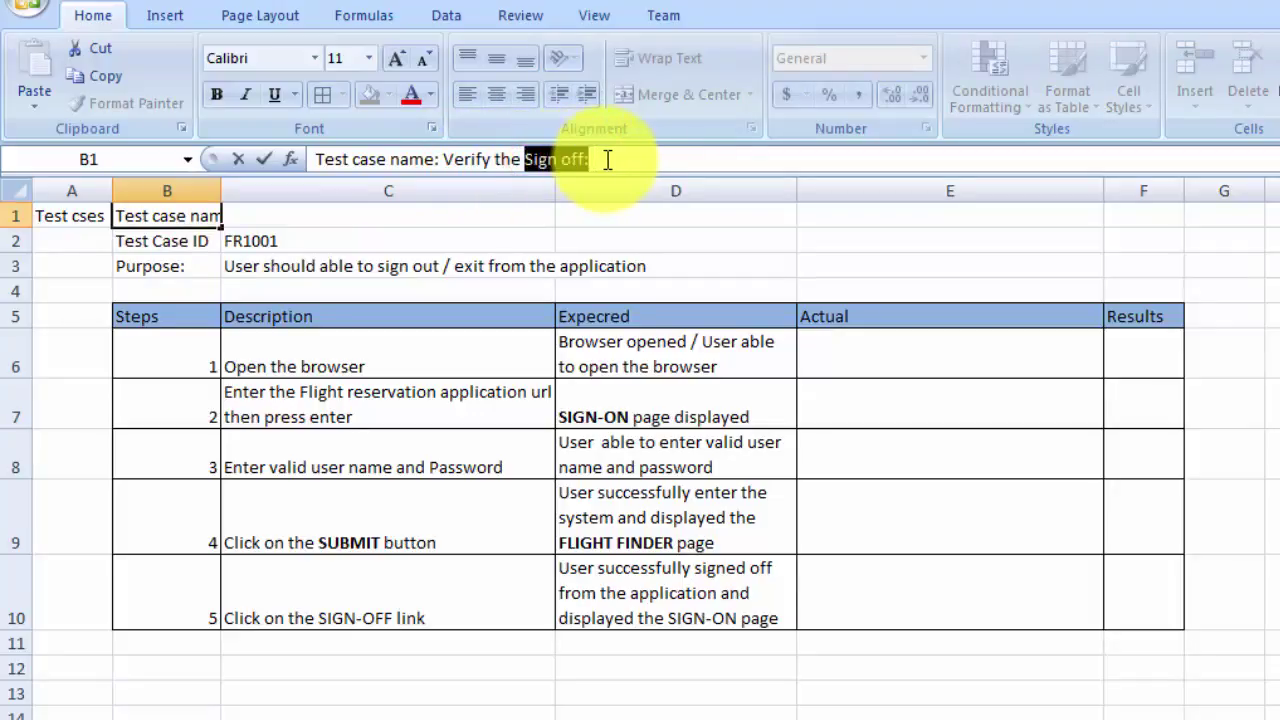
{"action": "type", "text": "Lo"}
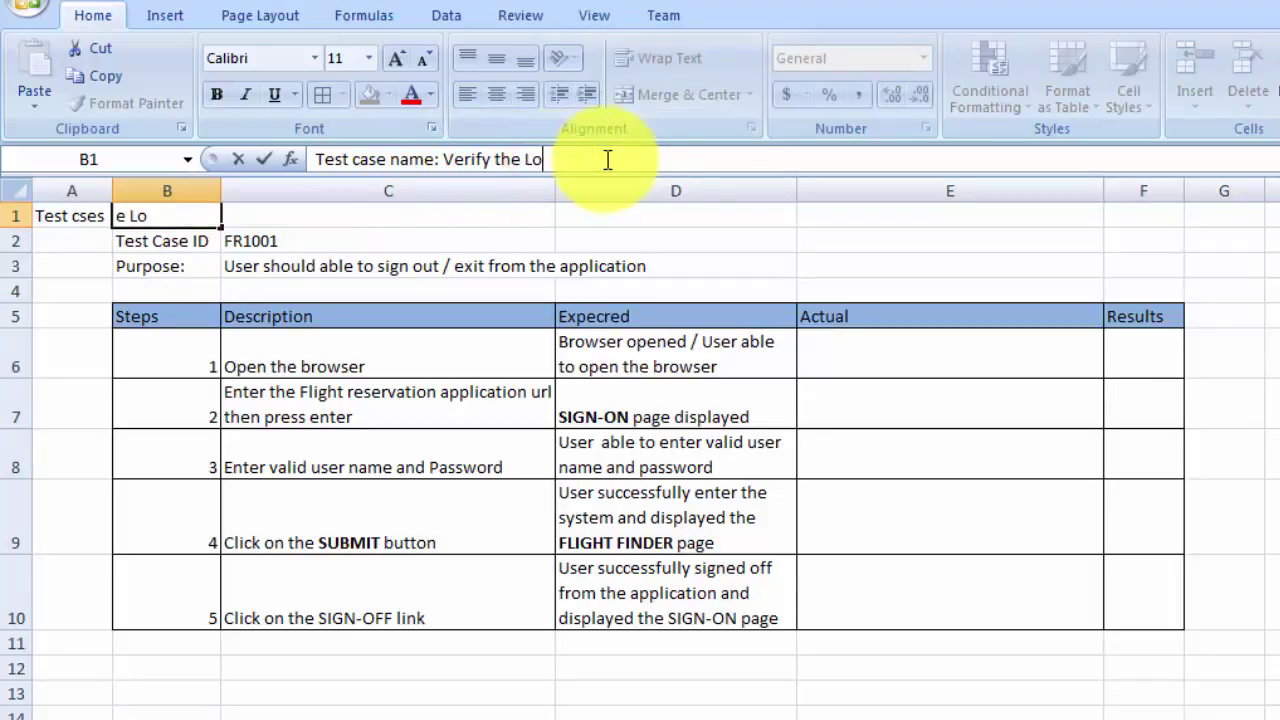
{"action": "type", "text": "gin page"}
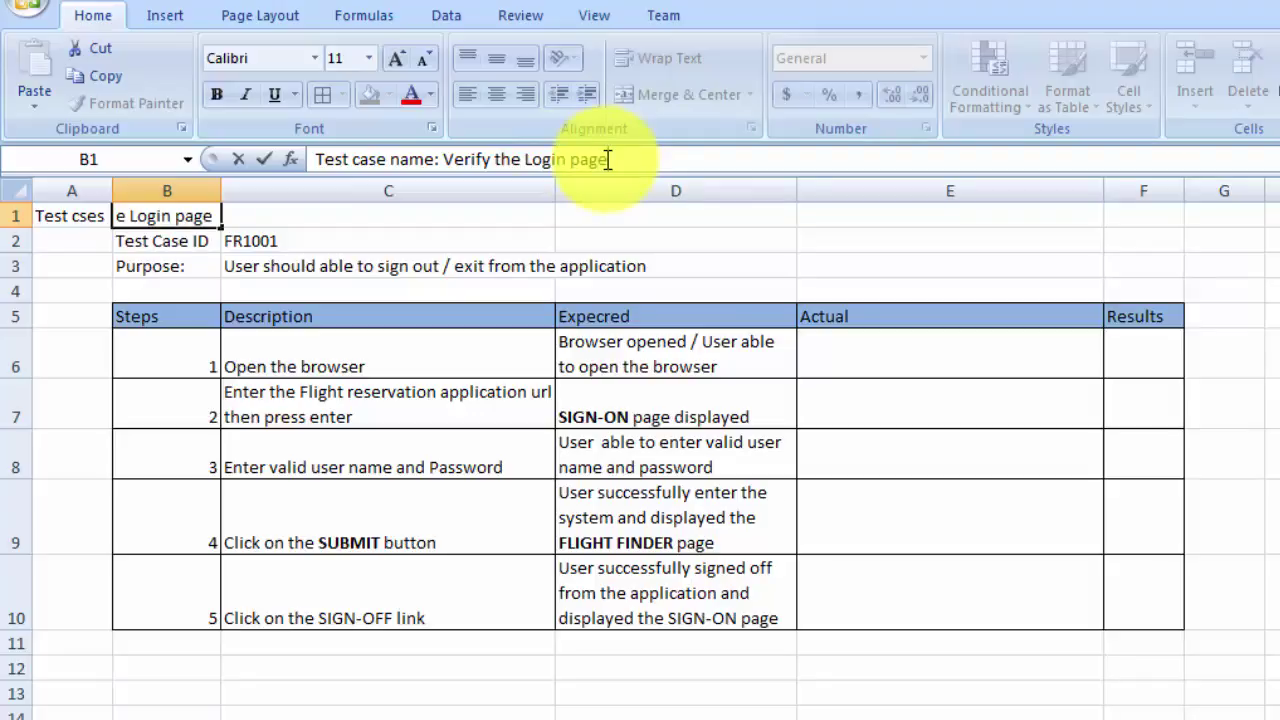
{"action": "left_click", "coordinate": [110, 637]}
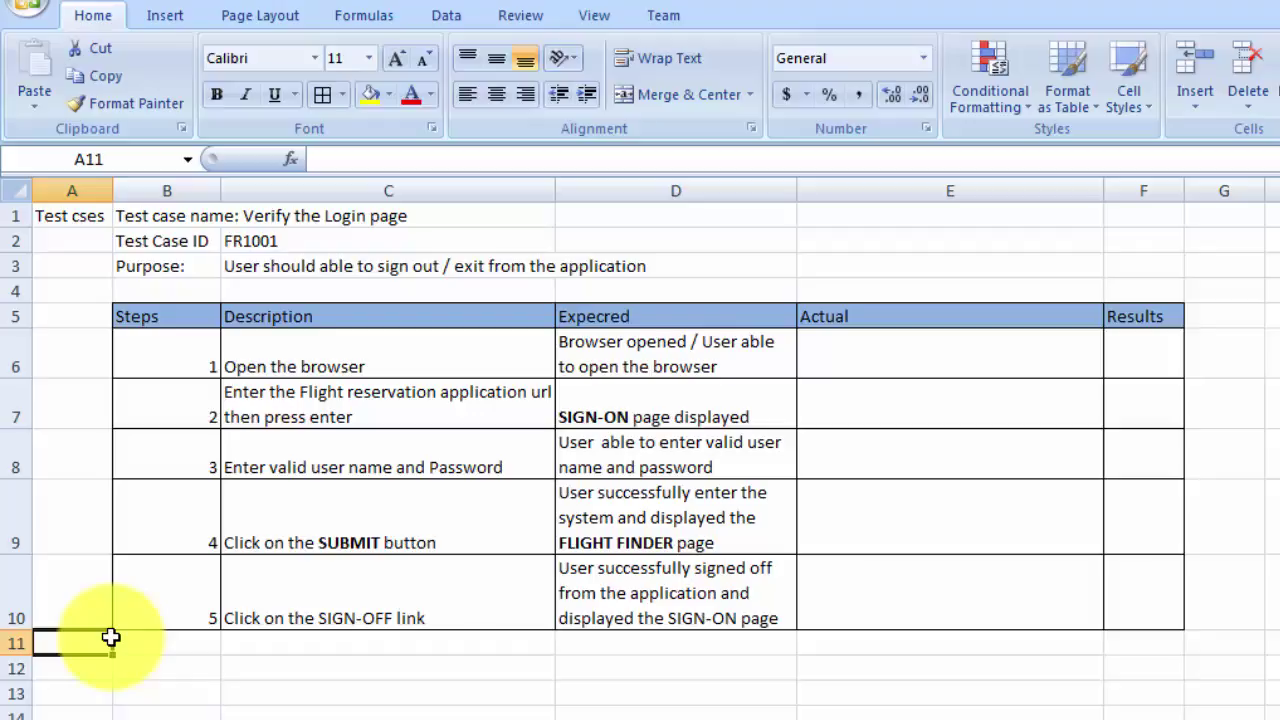
- Set the Test Case ID in C2 to FR1011
{"action": "left_click", "coordinate": [200, 241]}
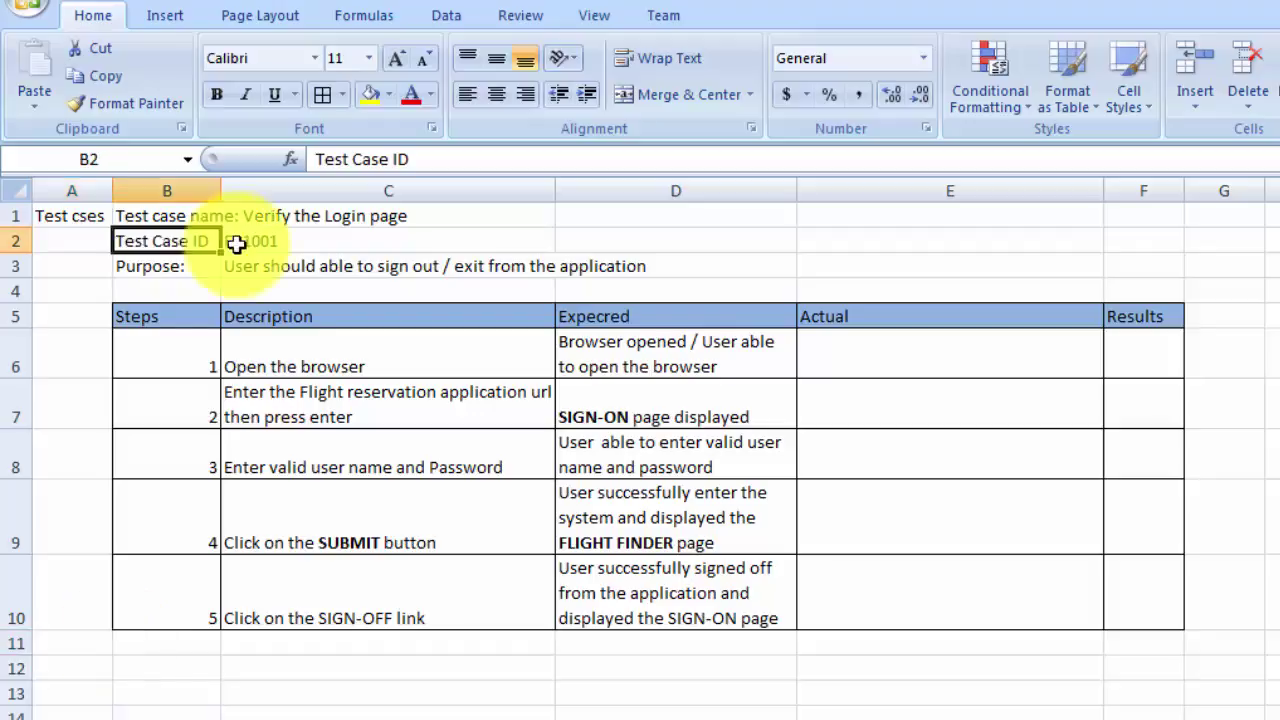
{"action": "left_click", "coordinate": [252, 243]}
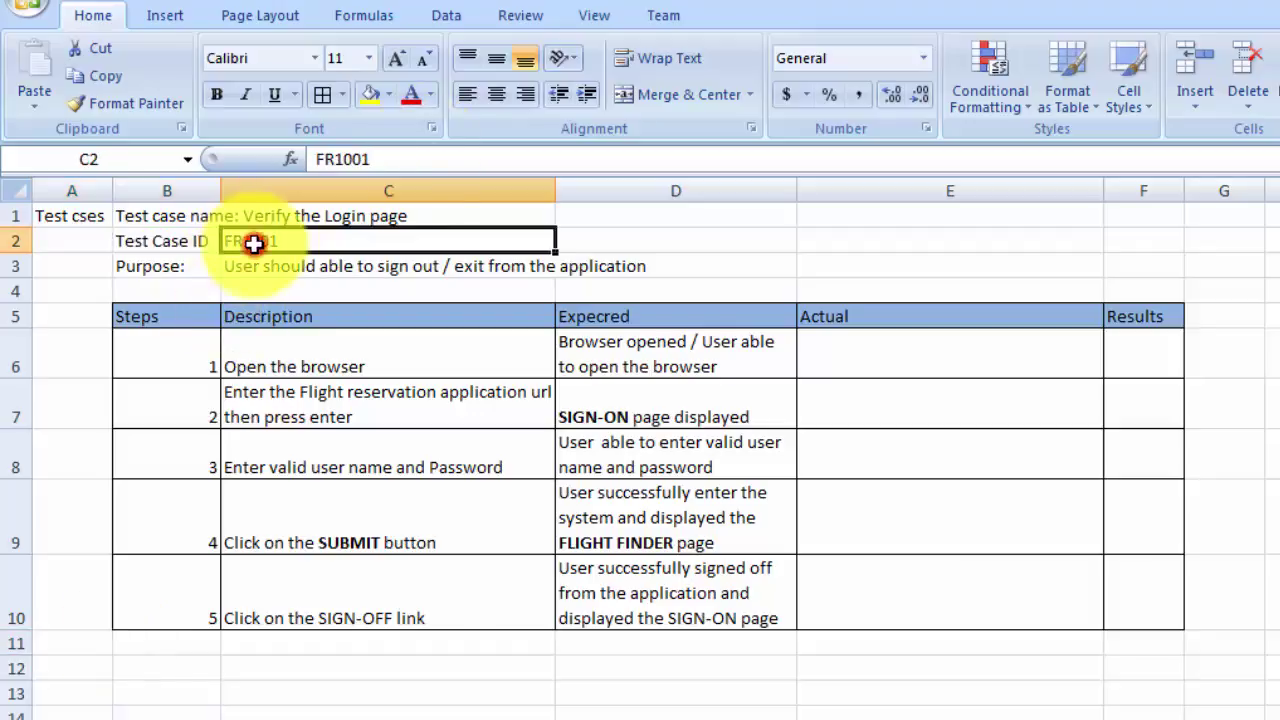
{"action": "left_click", "coordinate": [400, 158]}
{"action": "key", "text": "BackSpace"}
{"action": "key", "text": "BackSpace"}
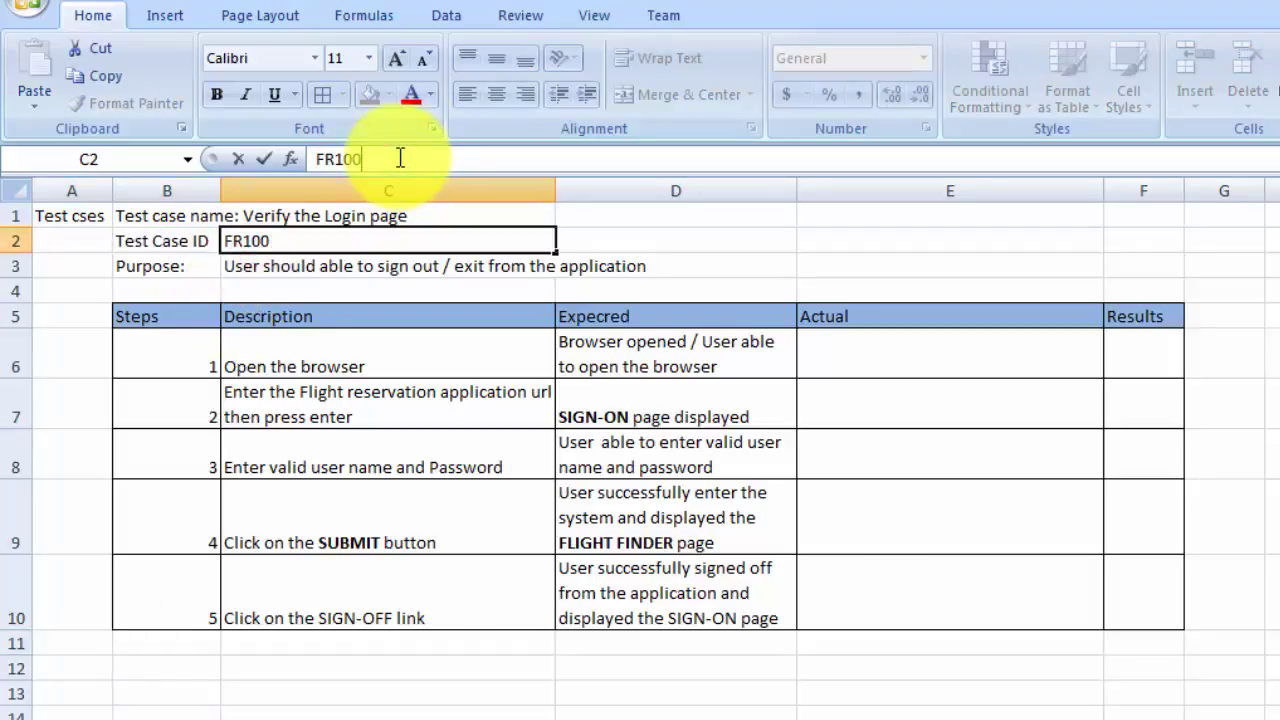
{"action": "type", "text": "11"}
{"action": "key", "text": "Return"}
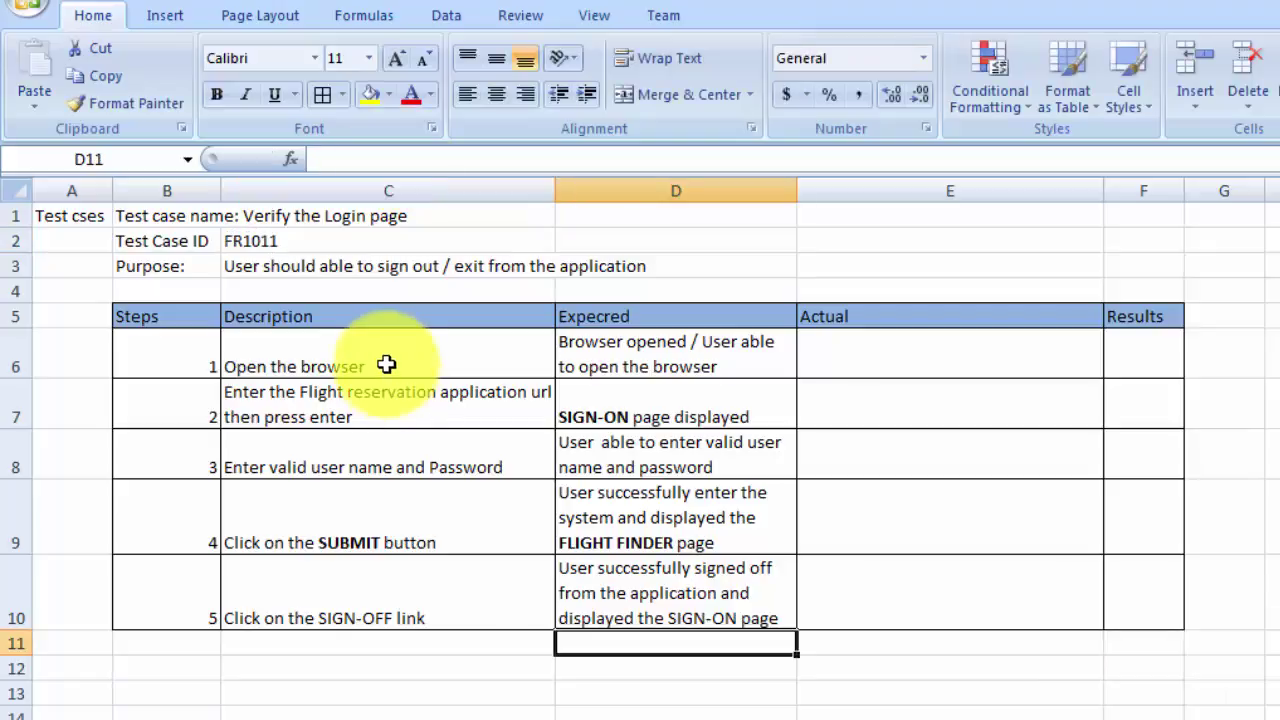
{"action": "left_click_drag", "start_coordinate": [386, 363], "coordinate": [563, 366]}
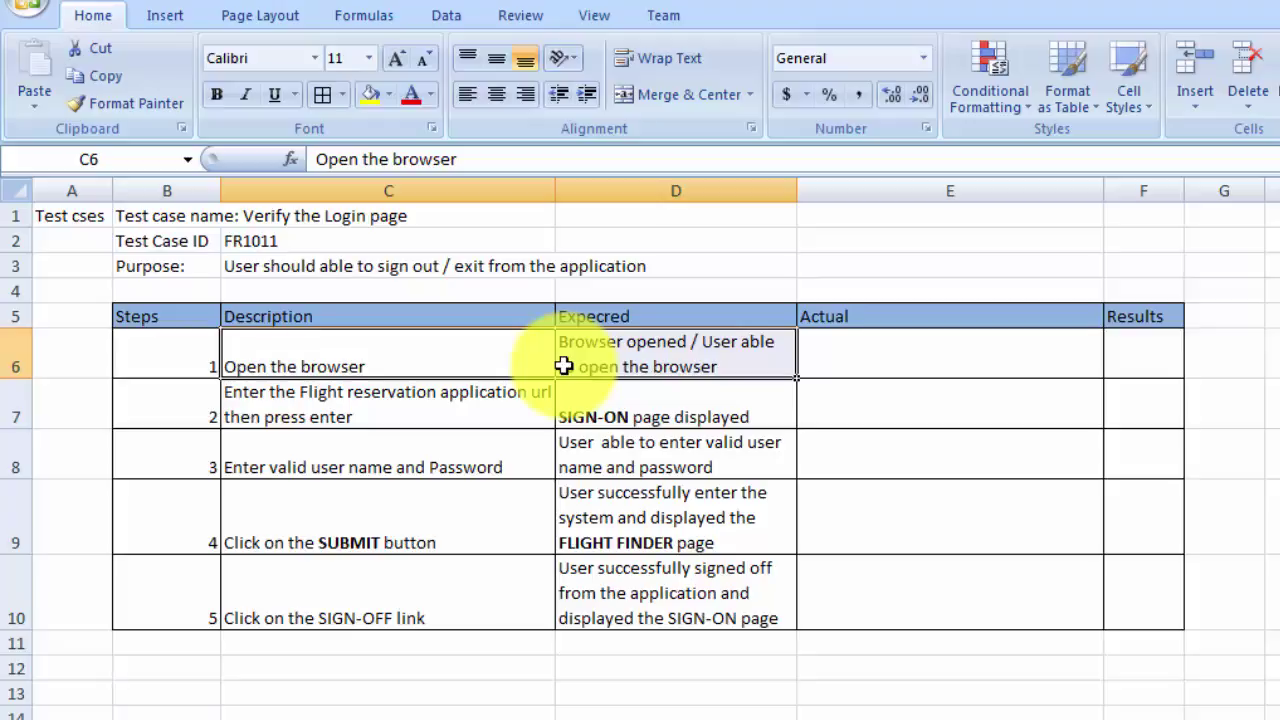
- Set the Purpose in C3 to "User should able to enter the application with valid credential"
{"action": "left_click", "coordinate": [424, 268]}
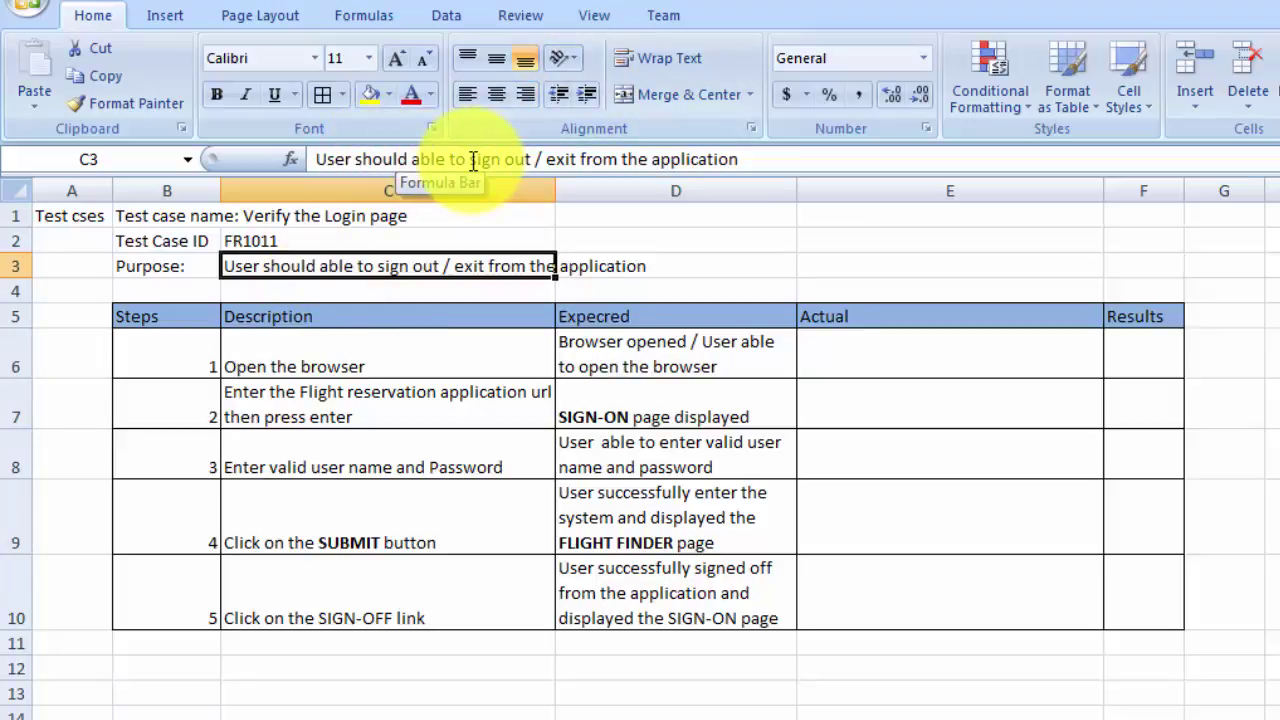
{"action": "left_click_drag", "start_coordinate": [469, 160], "coordinate": [749, 157]}
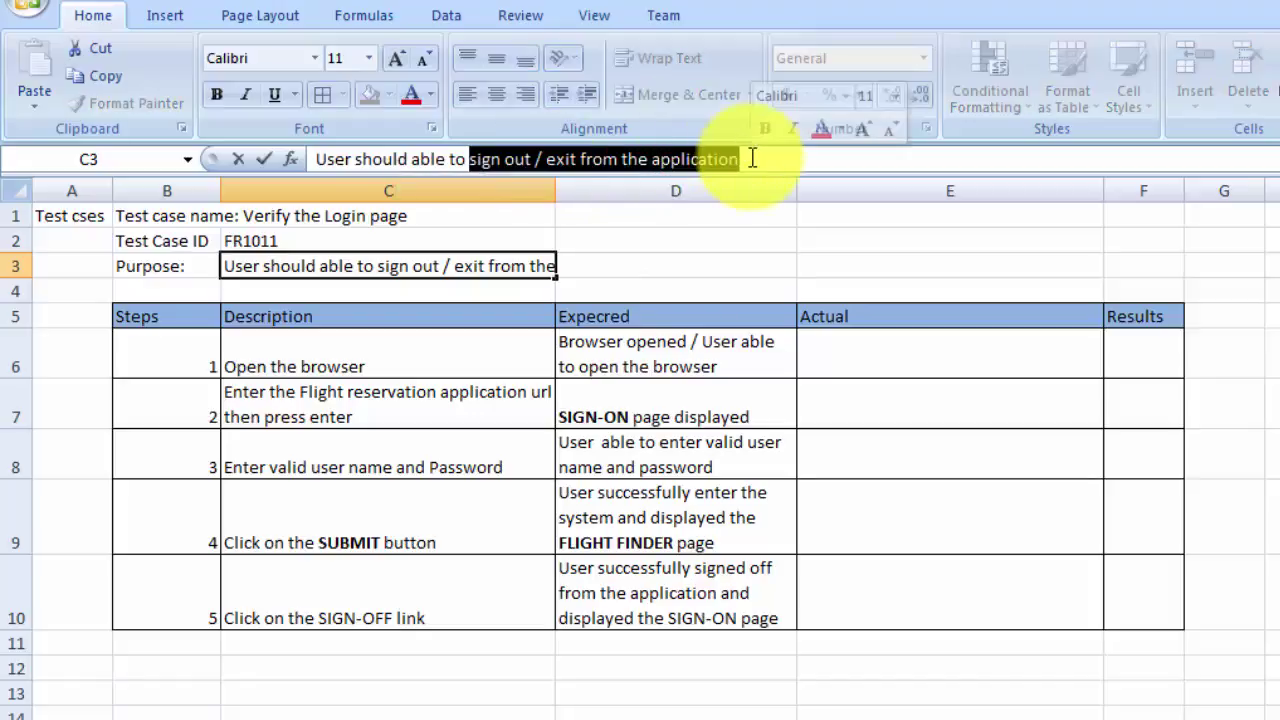
{"action": "type", "text": "en"}
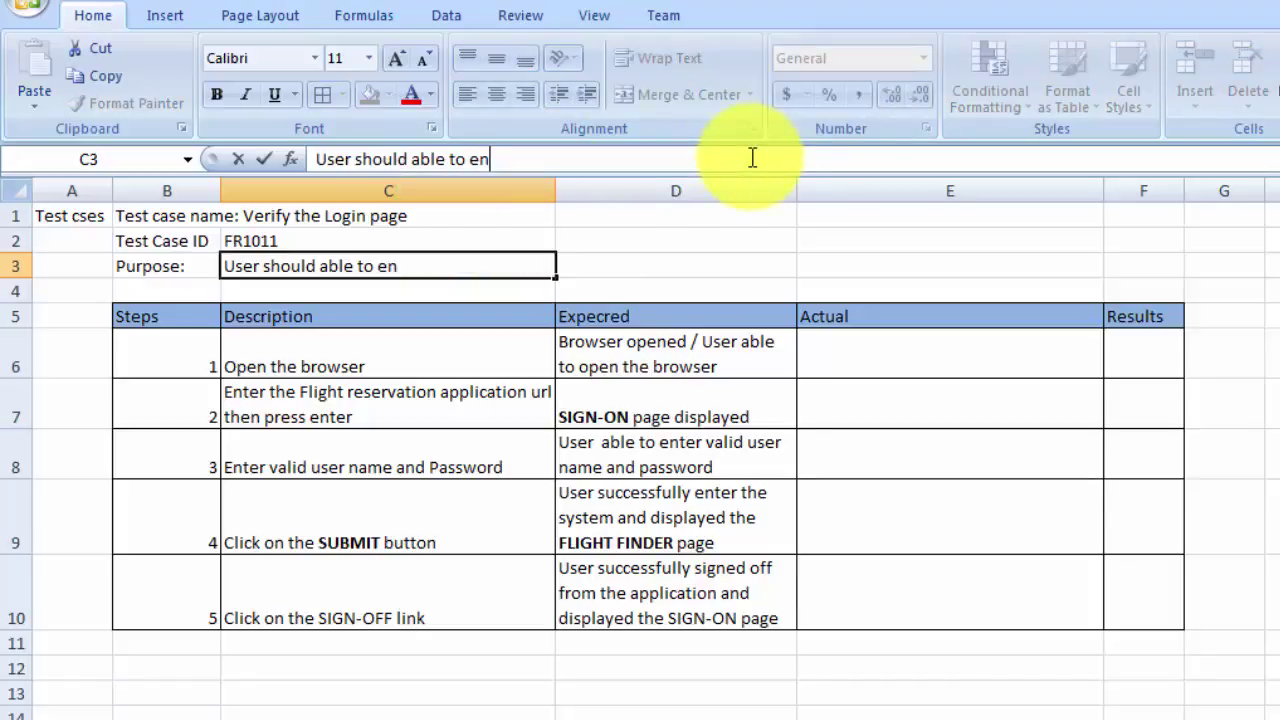
{"action": "type", "text": "ter the "}
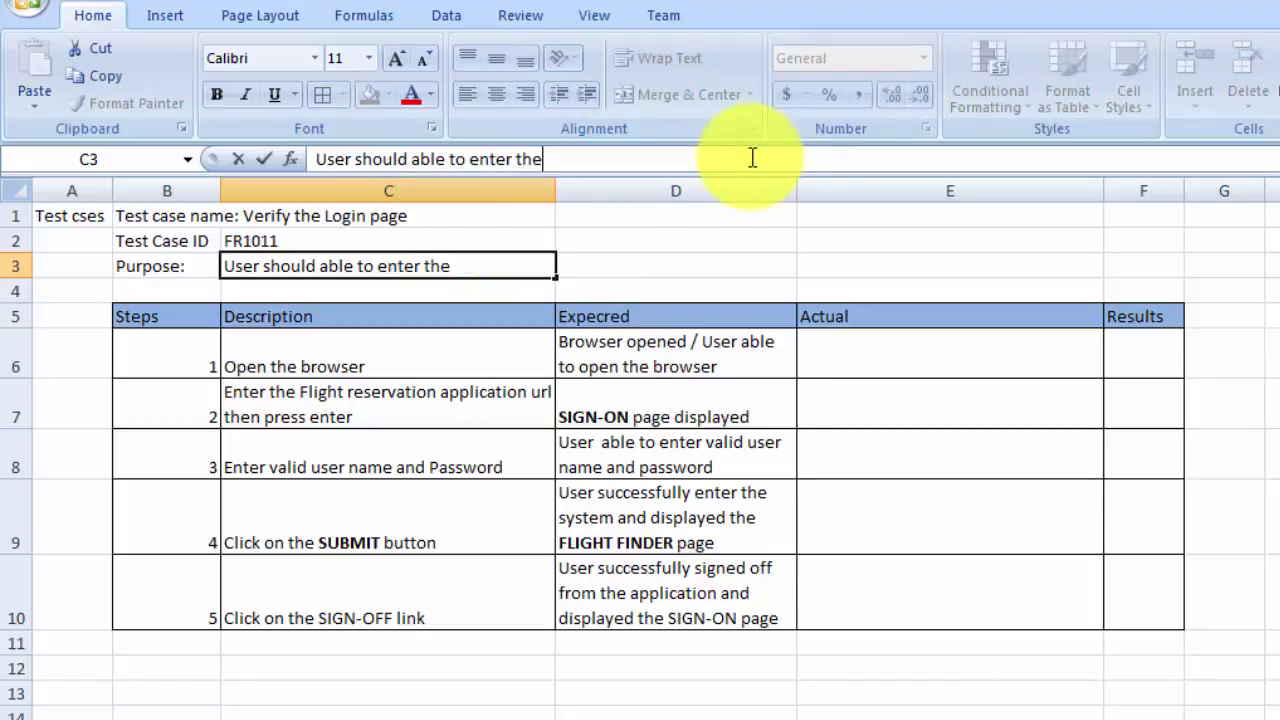
{"action": "type", "text": "applic"}
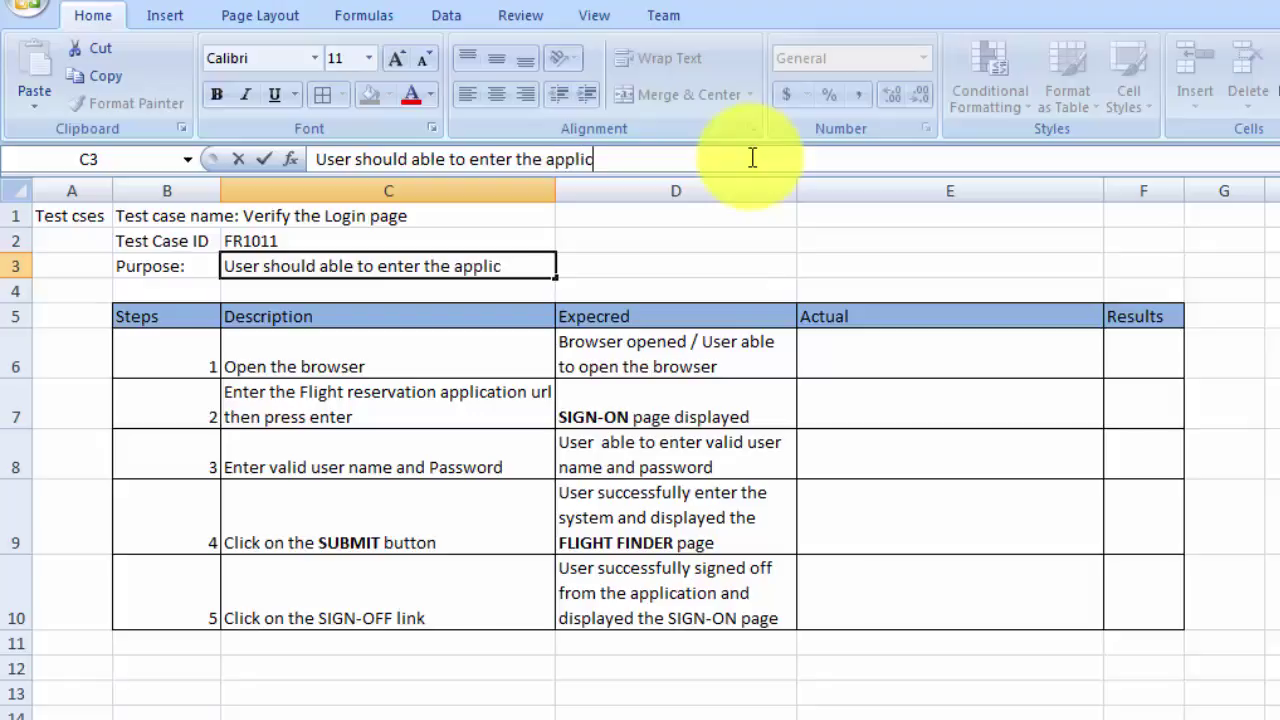
{"action": "type", "text": "ation with va"}
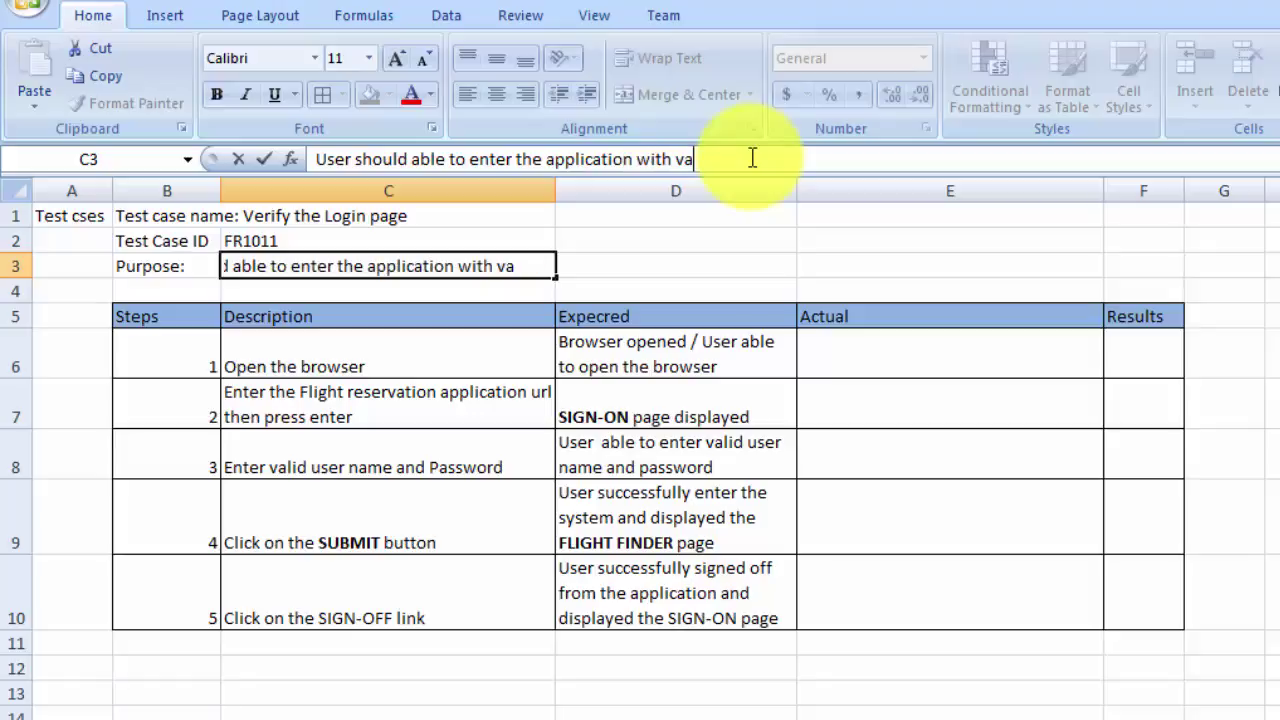
{"action": "type", "text": "lid"}
{"action": "type", "text": " cre"}
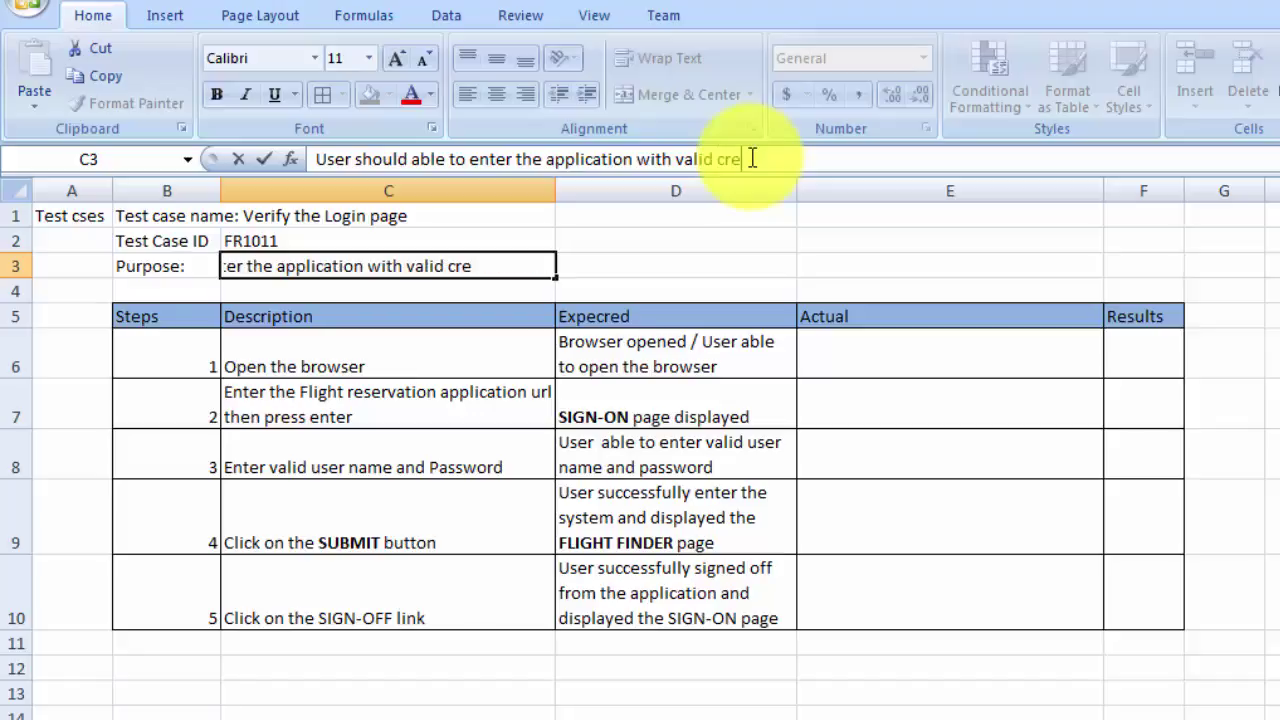
{"action": "type", "text": "denti"}
{"action": "type", "text": "al"}
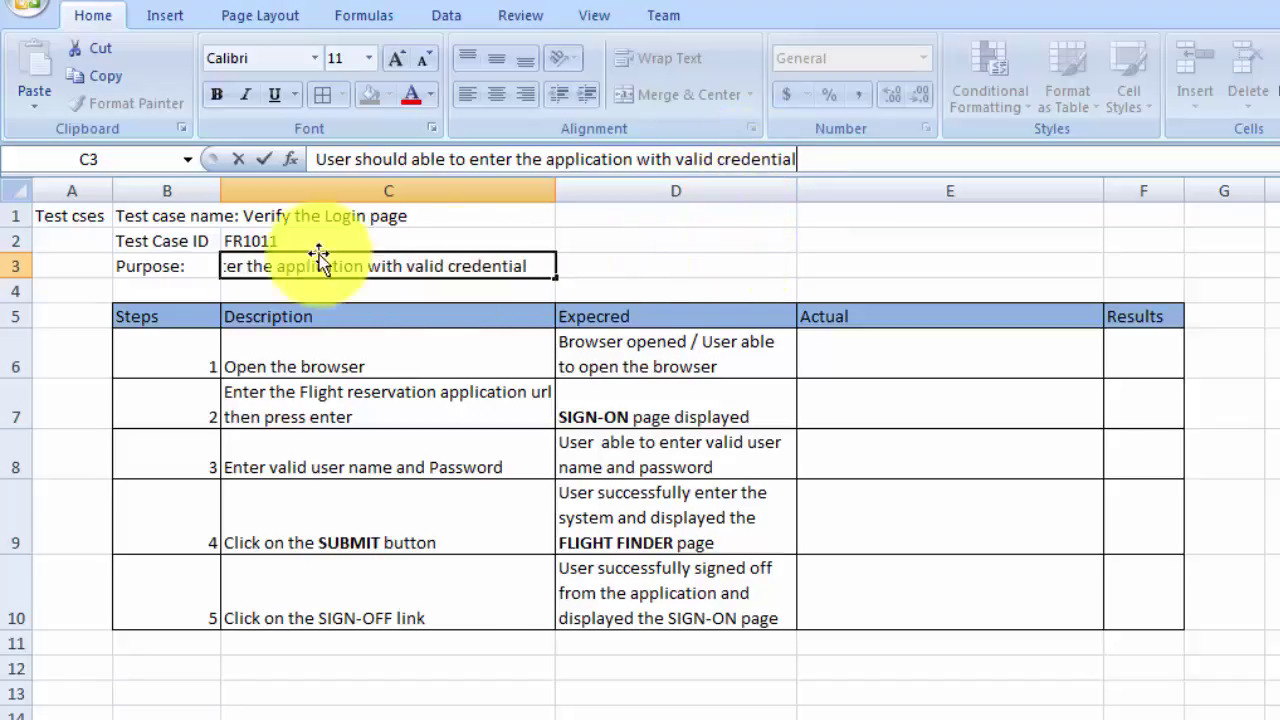
{"action": "left_click", "coordinate": [85, 216]}
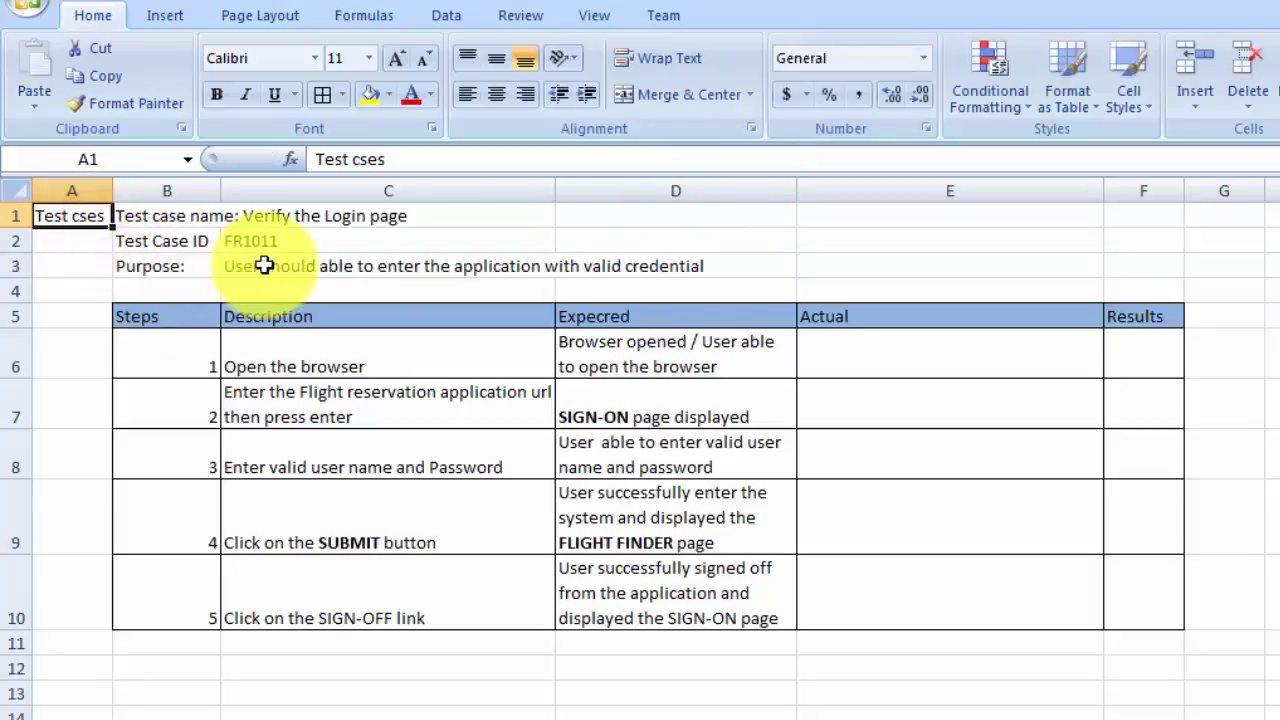
- Insert two blank rows at row 4, between the Purpose line and the steps table
{"action": "left_click", "coordinate": [443, 288]}
{"action": "key", "text": "F4"}
{"action": "key", "text": "F4"}
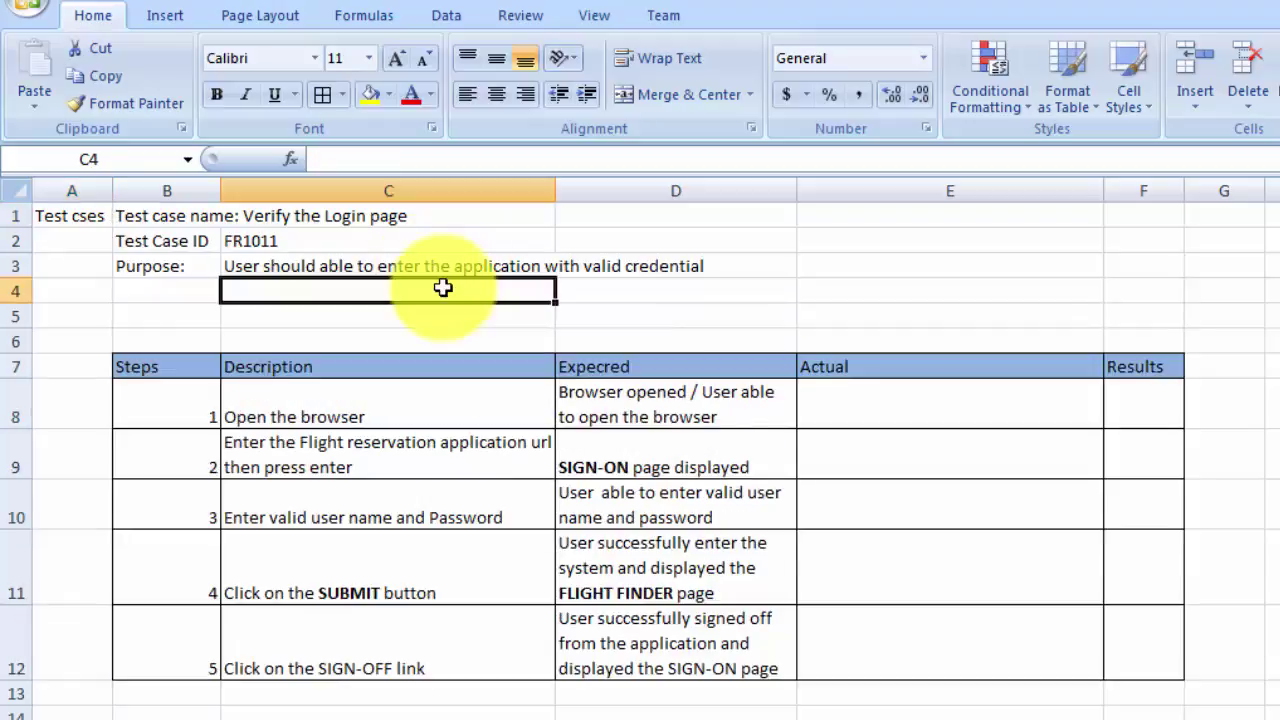
- Review the login acceptance criteria in Notepad against the first three test steps and their expected results in Excel
{"action": "key", "text": "alt+Tab"}
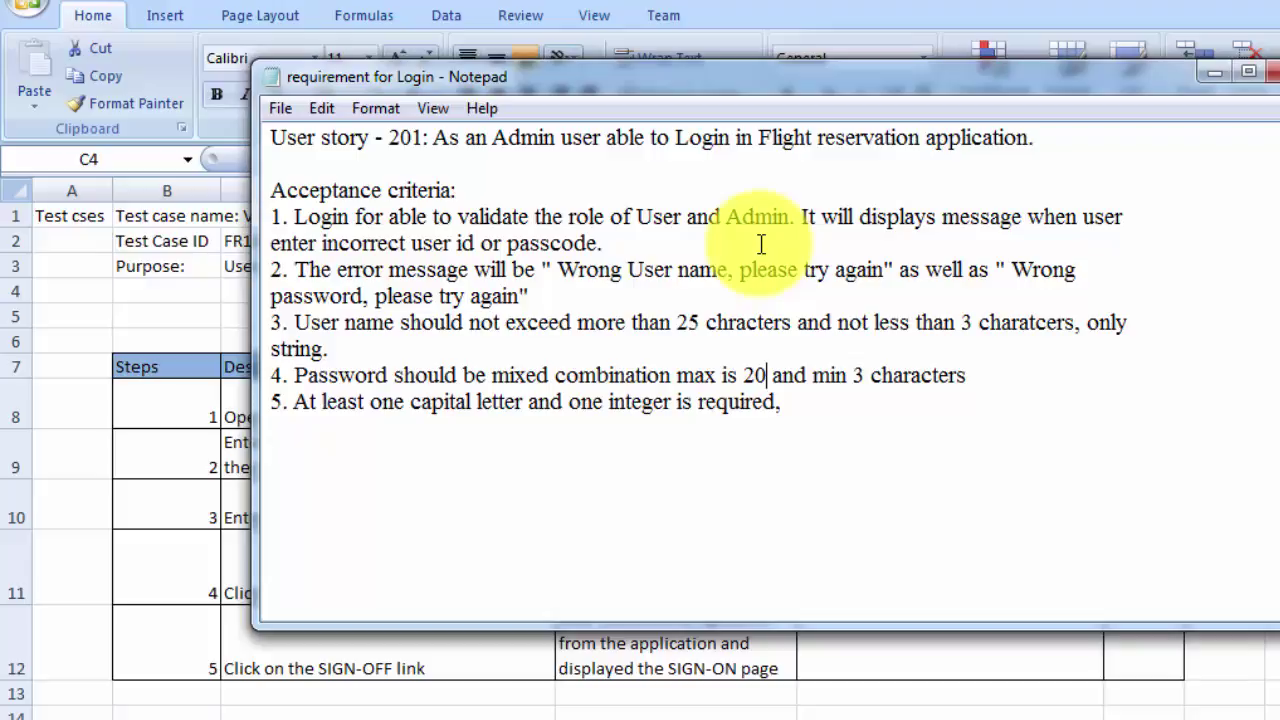
{"action": "key", "text": "Left"}
{"action": "key", "text": "Left"}
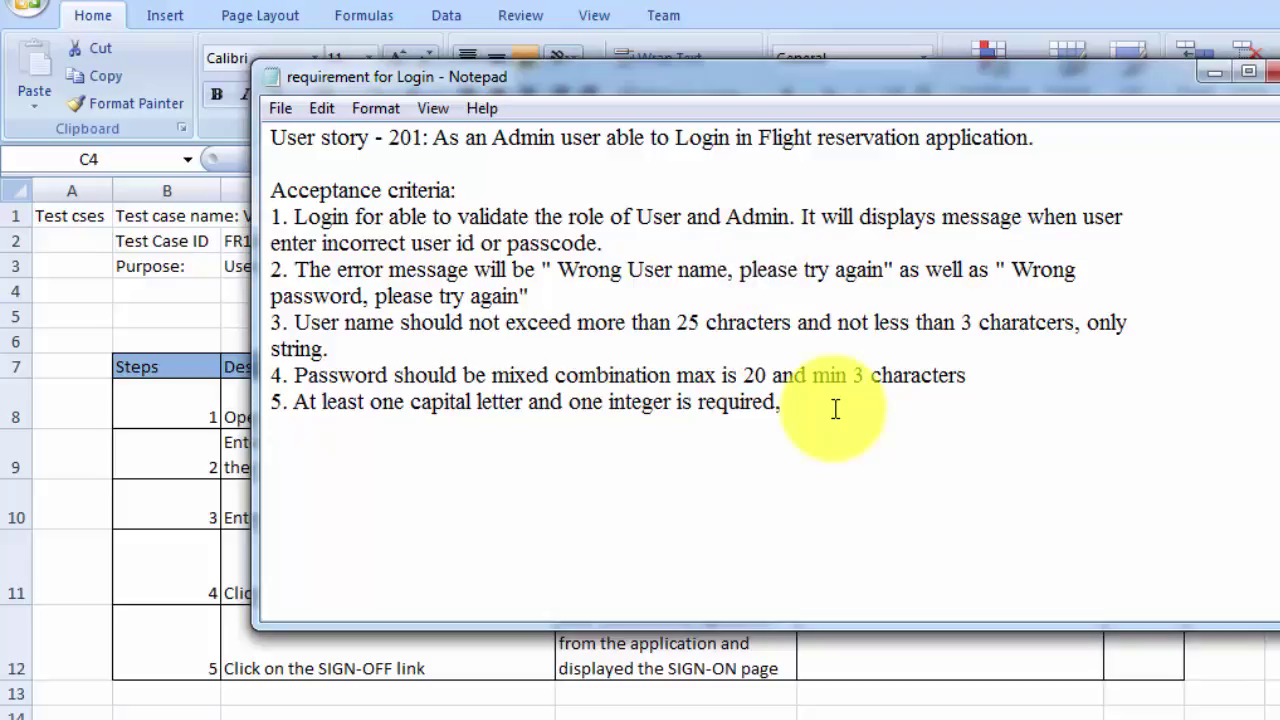
{"action": "left_click", "coordinate": [1212, 70]}
{"action": "left_click", "coordinate": [1267, 233]}
{"action": "left_click", "coordinate": [486, 406]}
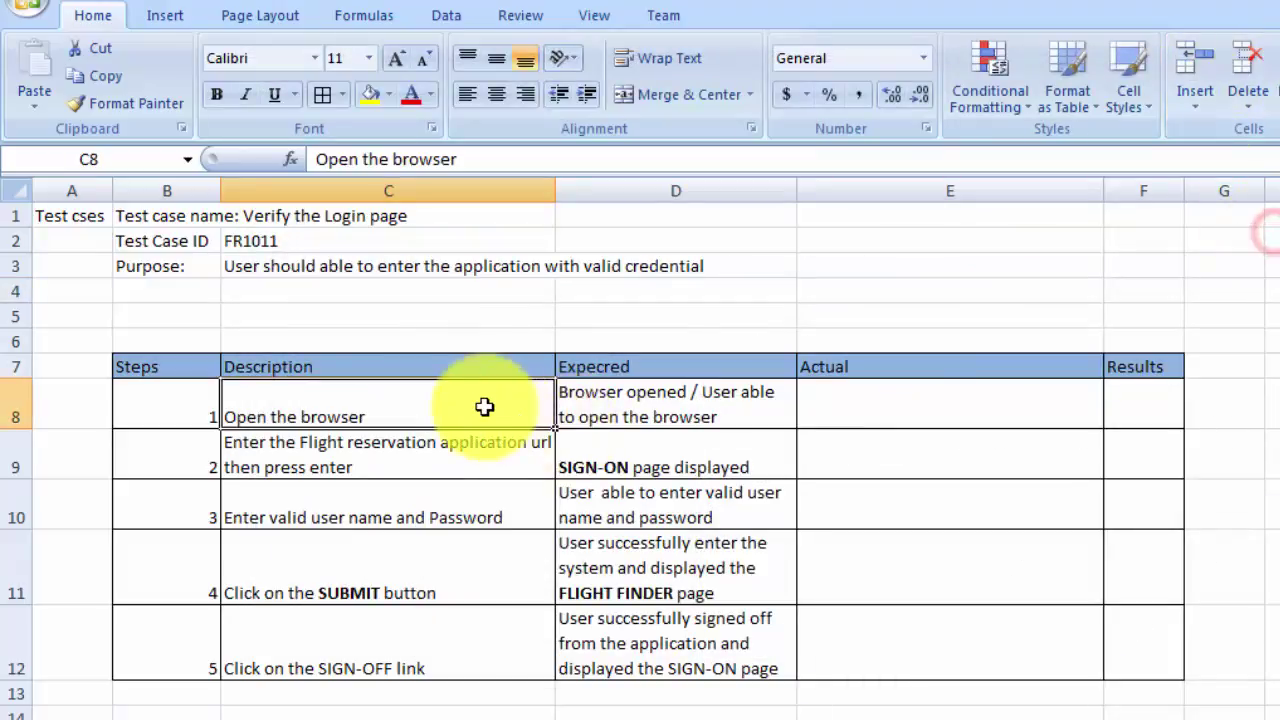
{"action": "left_click", "coordinate": [663, 417]}
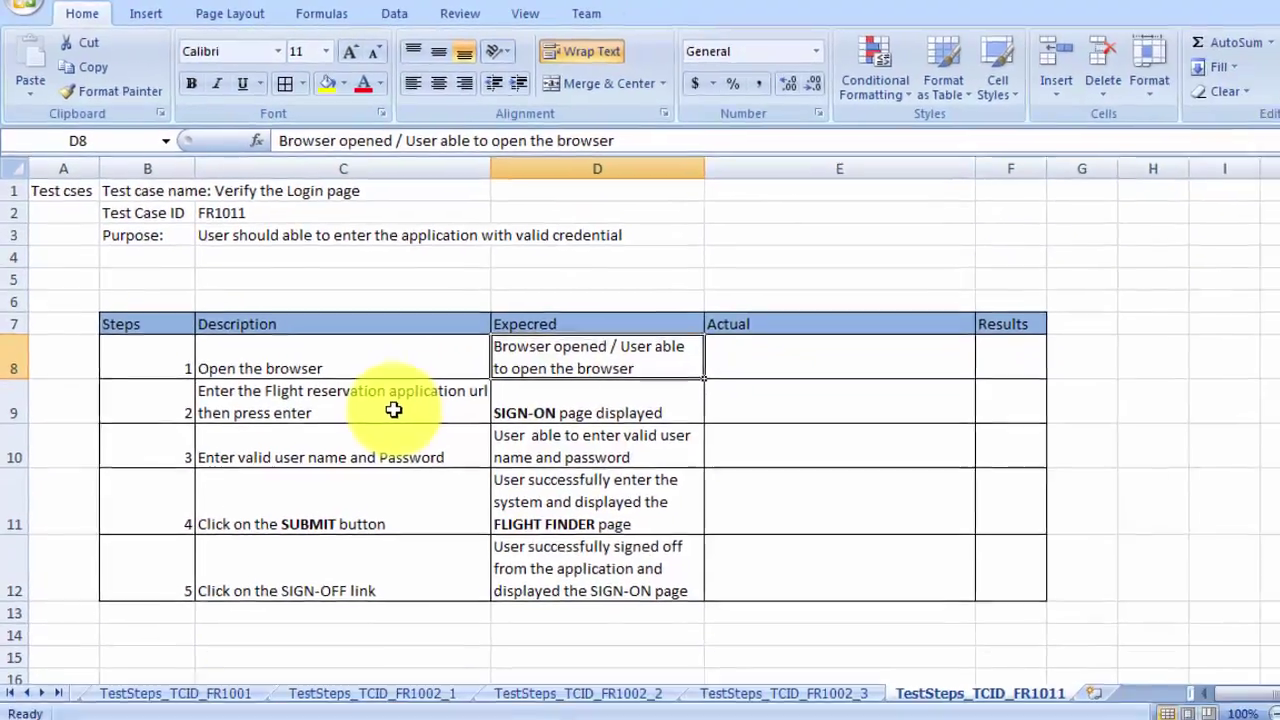
{"action": "left_click", "coordinate": [446, 465]}
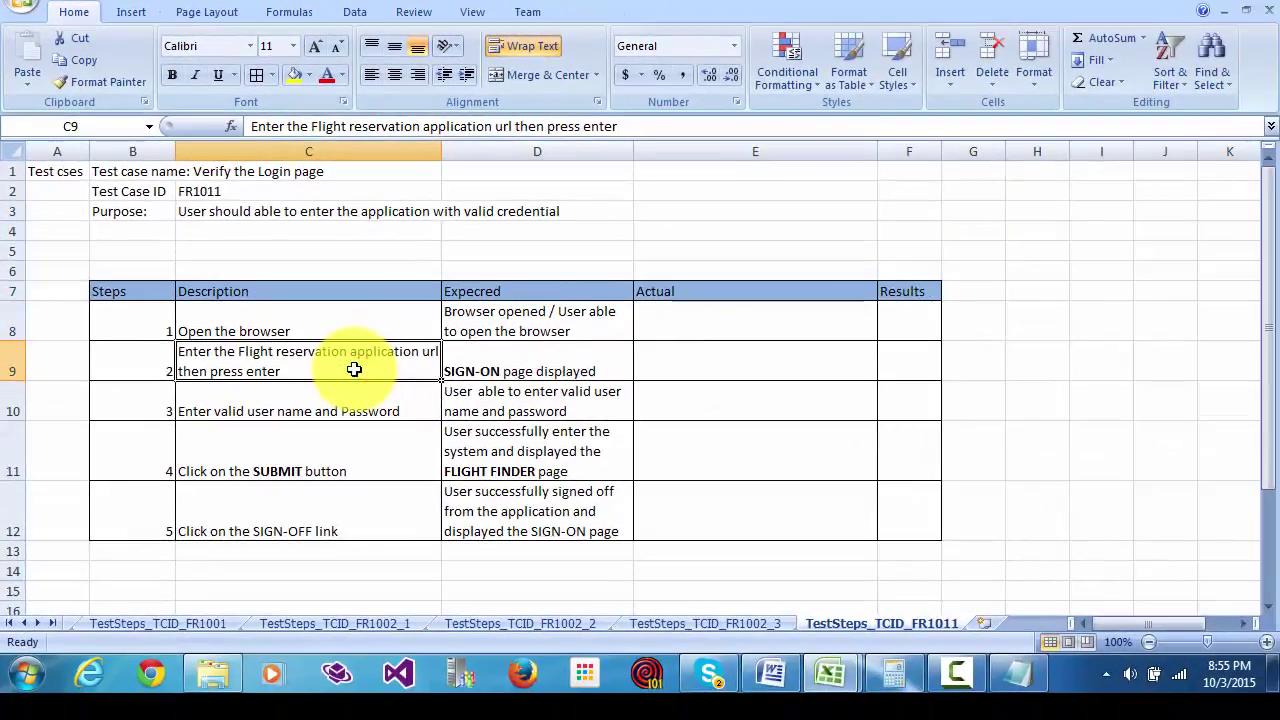
{"action": "left_click", "coordinate": [482, 370]}
{"action": "key", "text": "alt+Tab"}
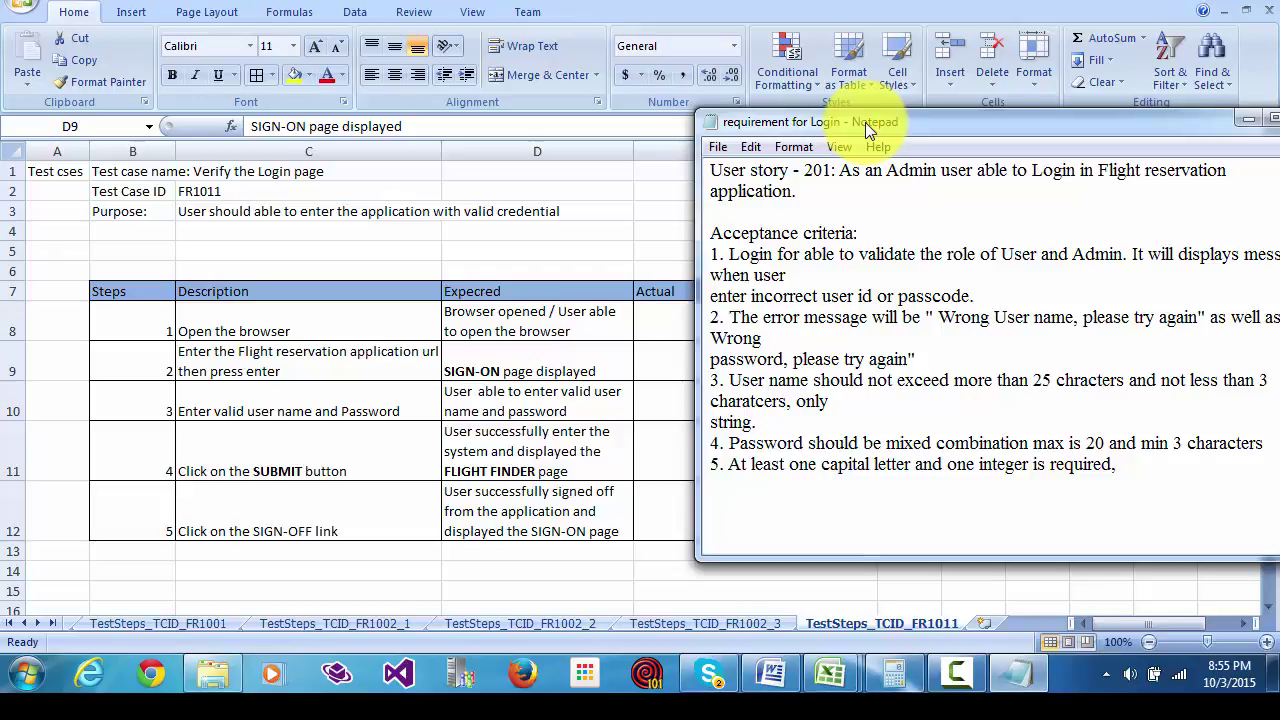
{"action": "left_click", "coordinate": [245, 413]}
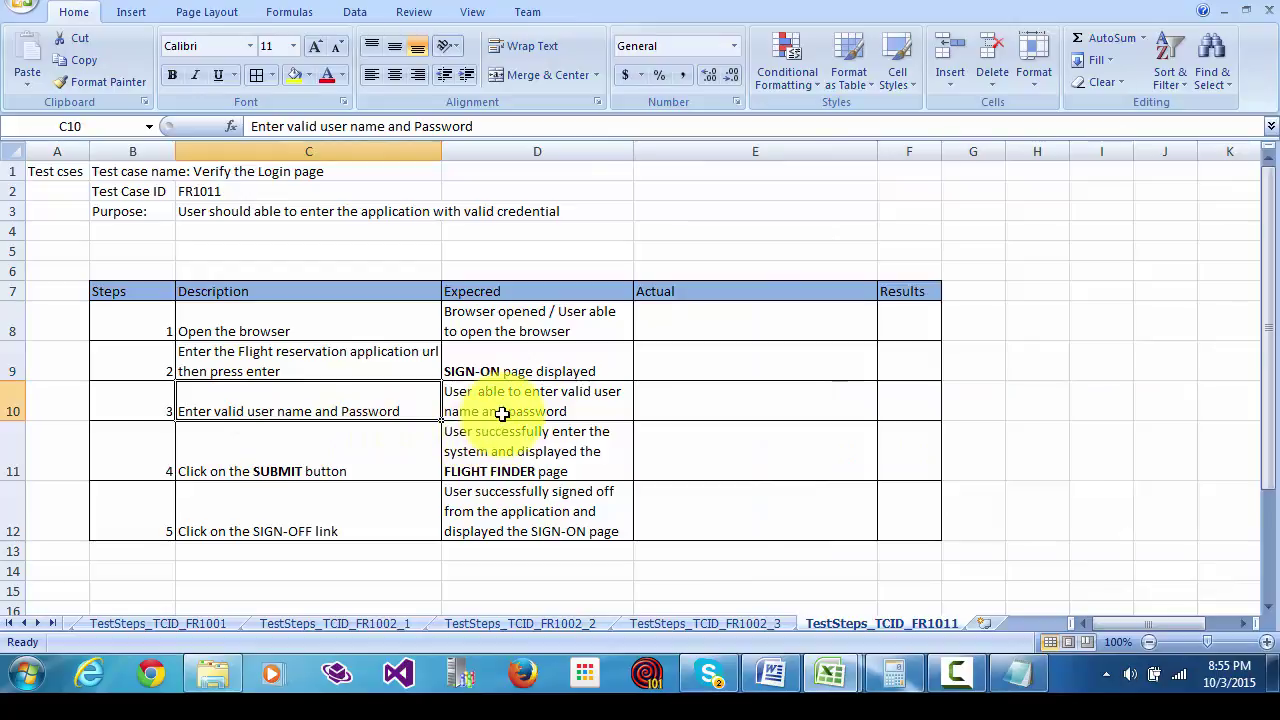
{"action": "left_click", "coordinate": [1004, 668]}
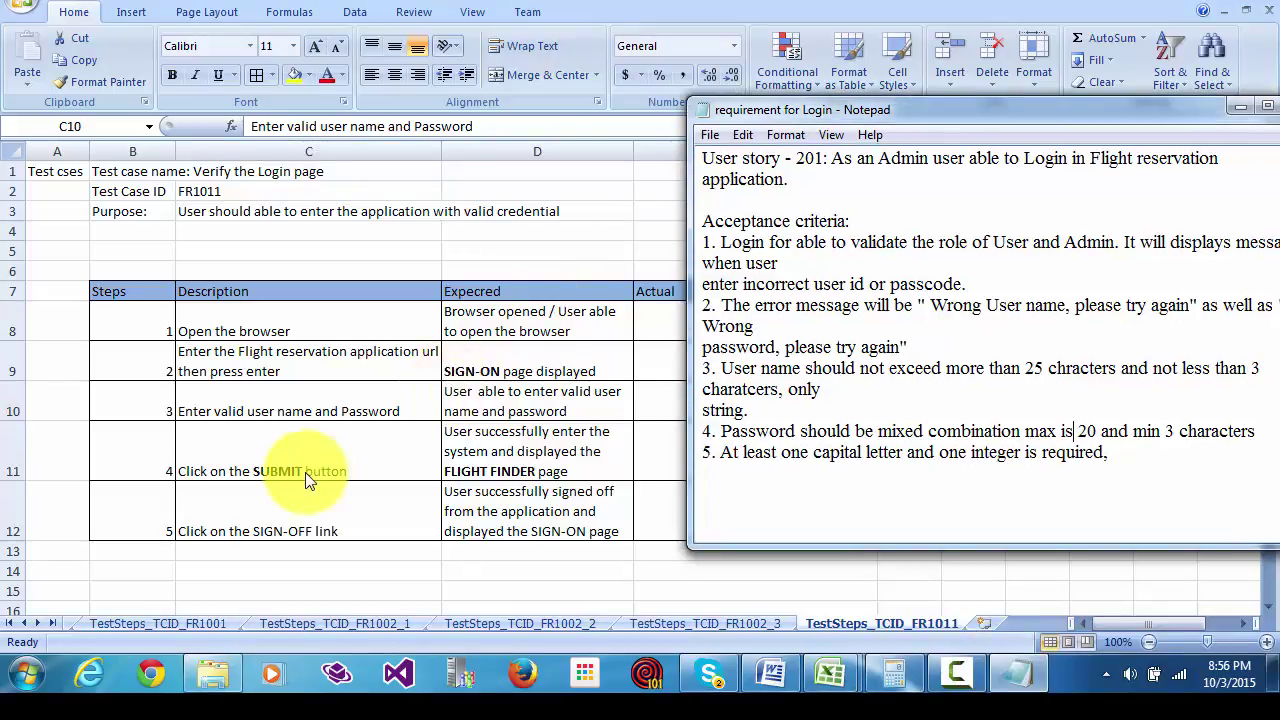
- Clear the description and expected result of step 4, cells C11:D11
{"action": "left_click", "coordinate": [303, 458]}
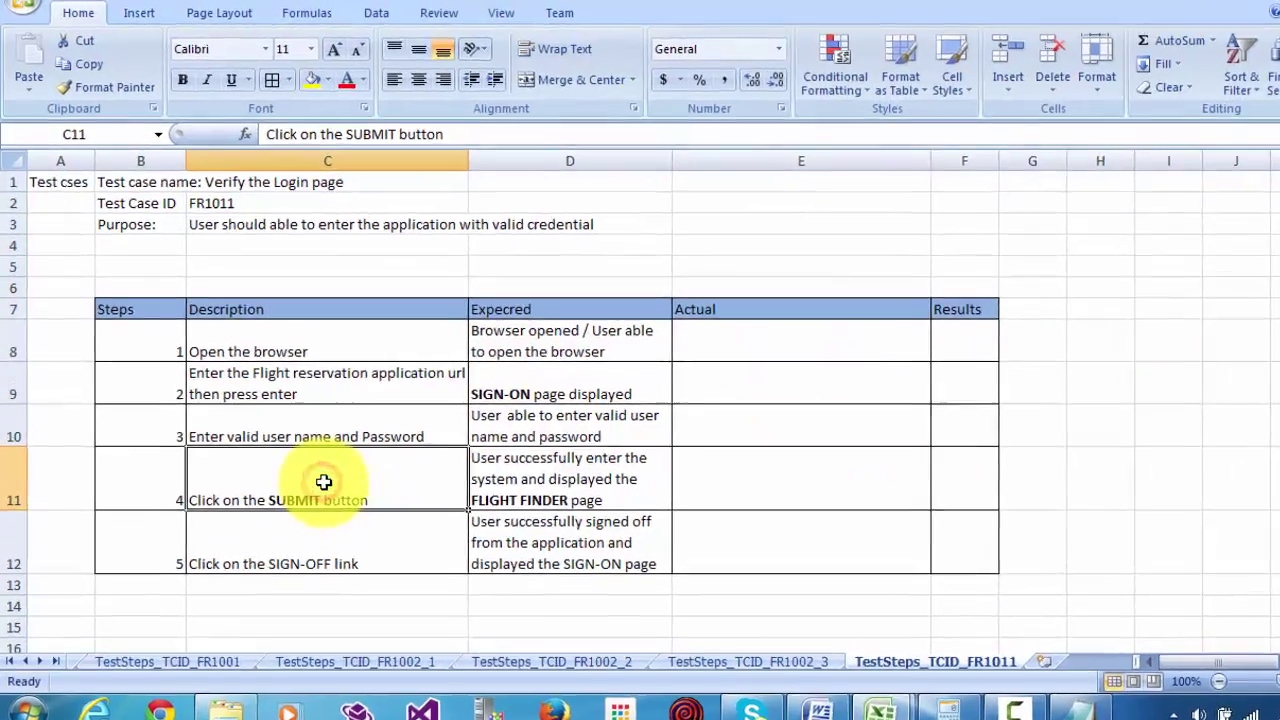
{"action": "left_click_drag", "start_coordinate": [303, 458], "coordinate": [448, 462]}
{"action": "key", "text": "Delete"}
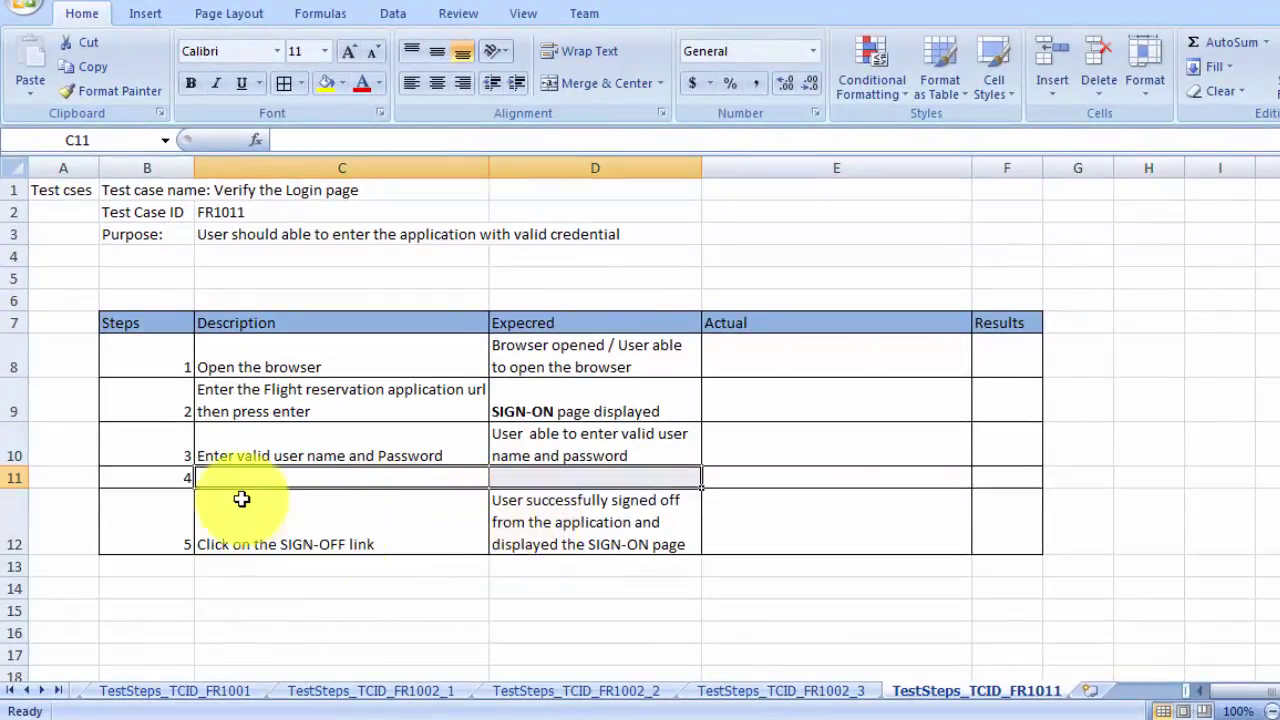
- Insert five blank rows above the step 4 row, starting at row 11
{"action": "left_click", "coordinate": [17, 476]}
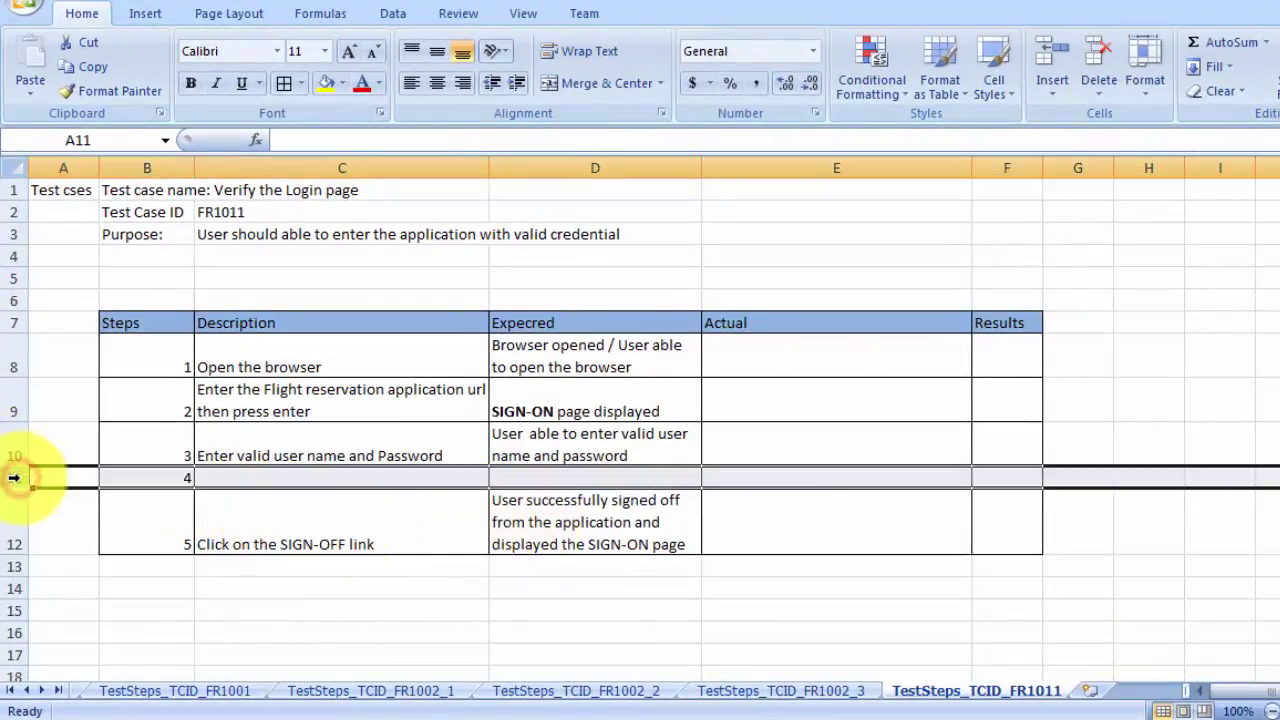
{"action": "right_click", "coordinate": [17, 477]}
{"action": "left_click", "coordinate": [17, 477]}
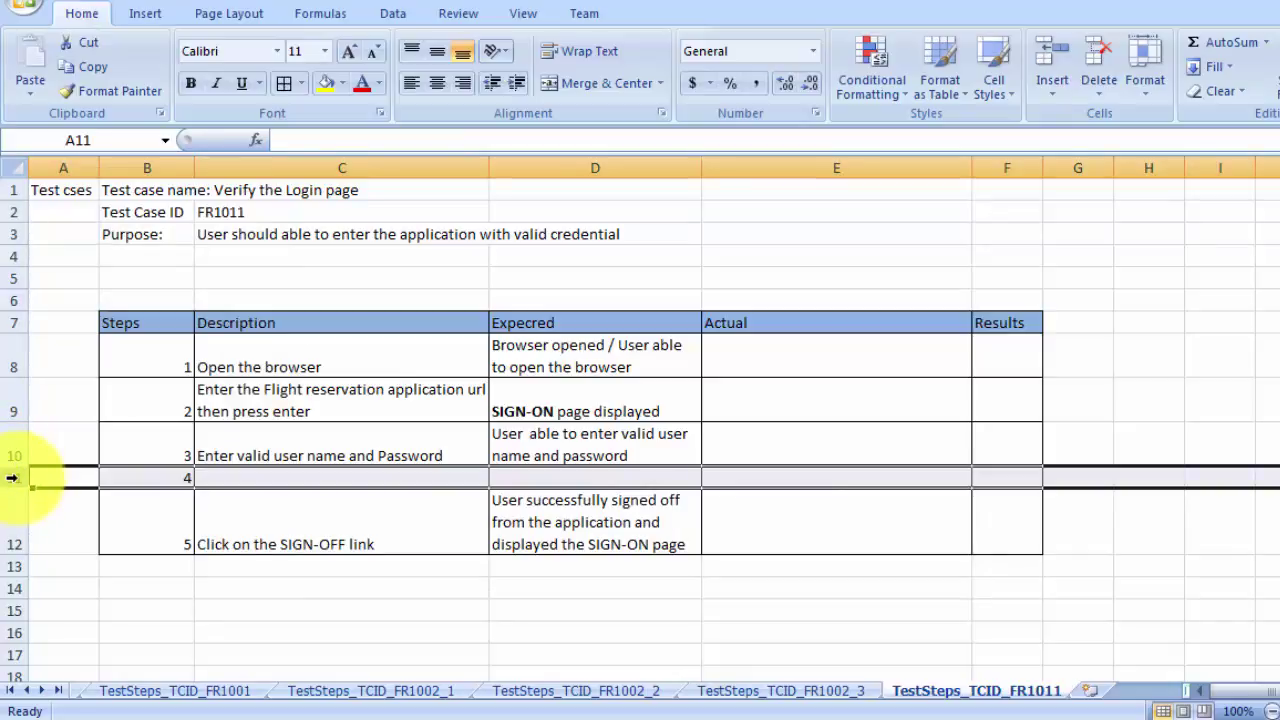
{"action": "right_click", "coordinate": [13, 479]}
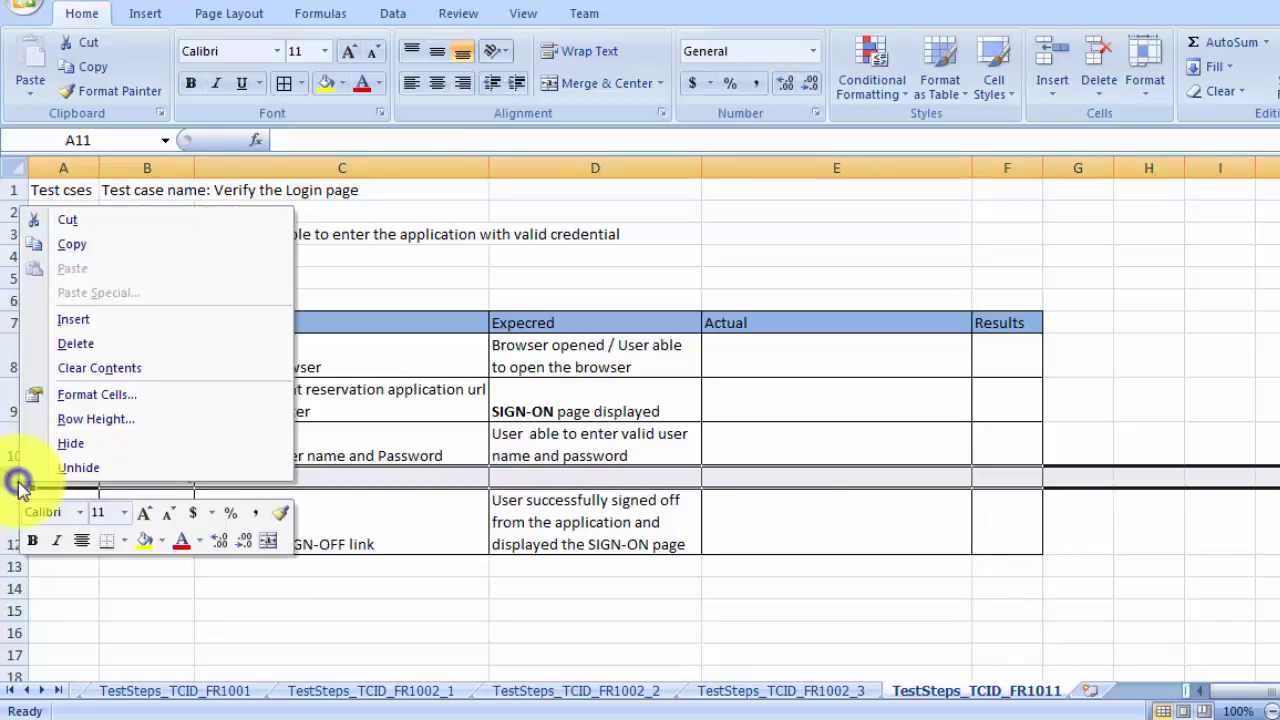
{"action": "left_click", "coordinate": [81, 321]}
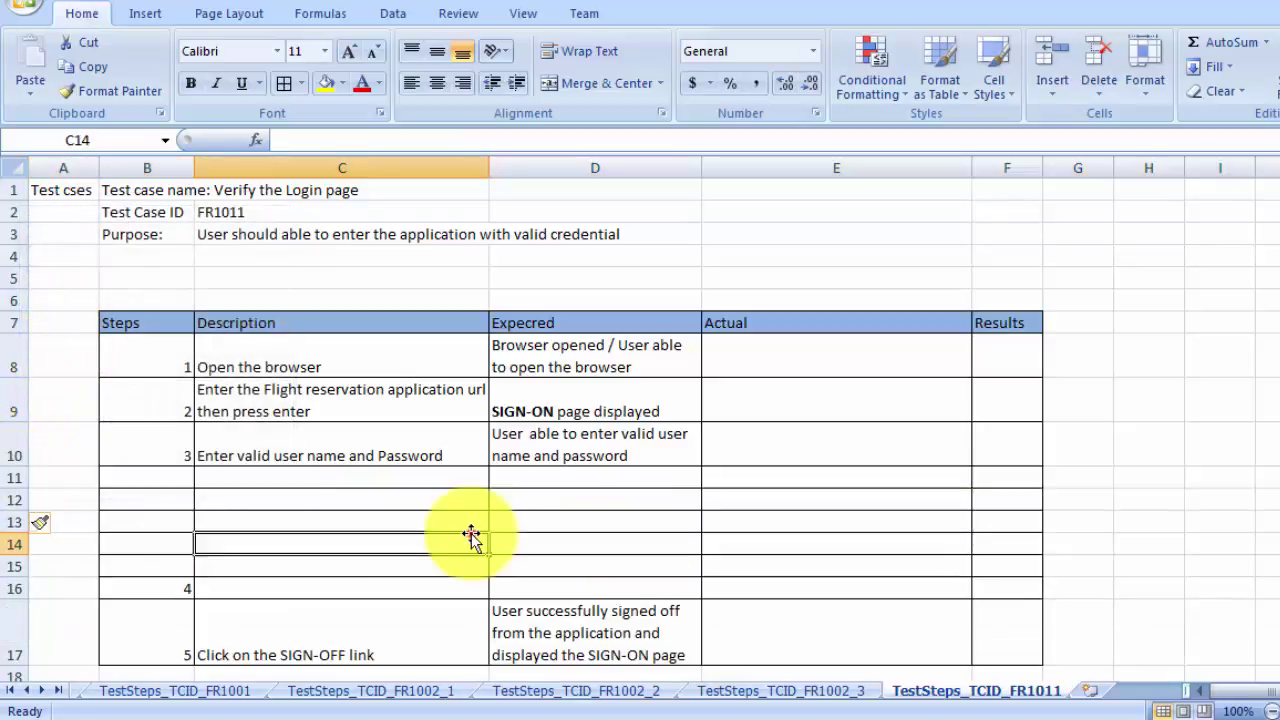
{"action": "key", "text": "Up"}
{"action": "key", "text": "Up"}
{"action": "key", "text": "Up"}
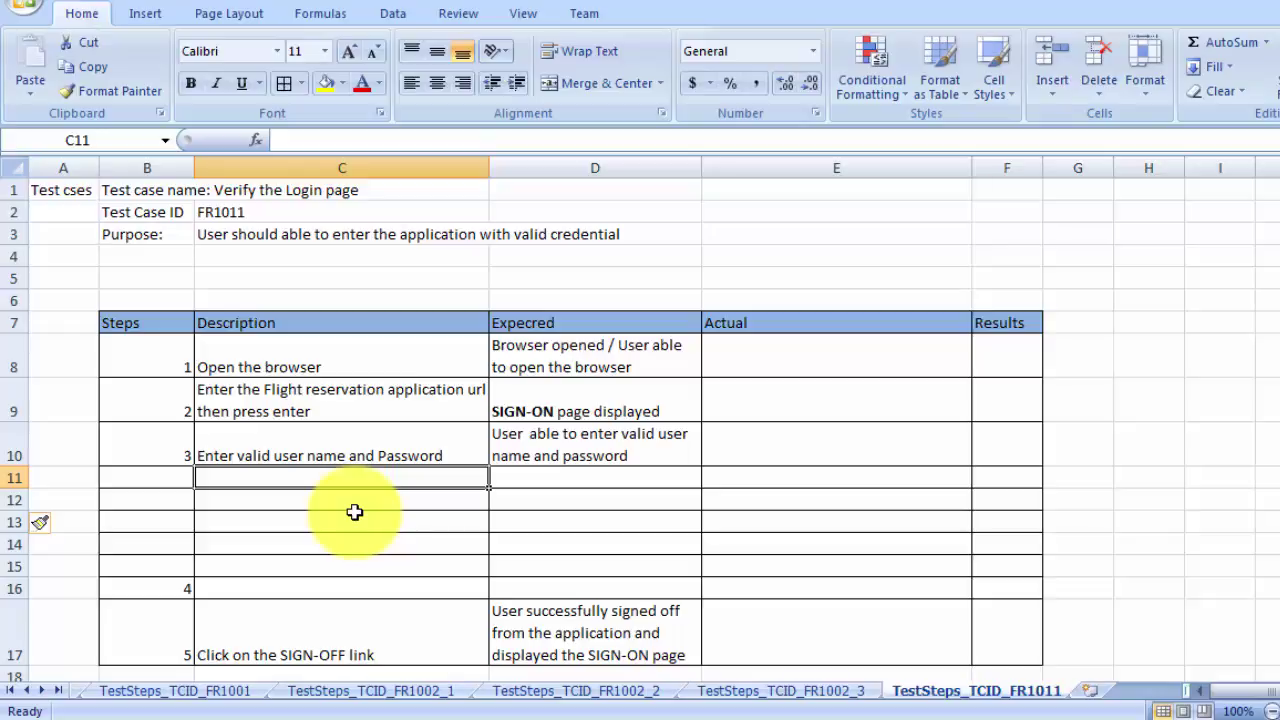
{"action": "left_click", "coordinate": [506, 491]}
{"action": "left_click", "coordinate": [501, 484]}
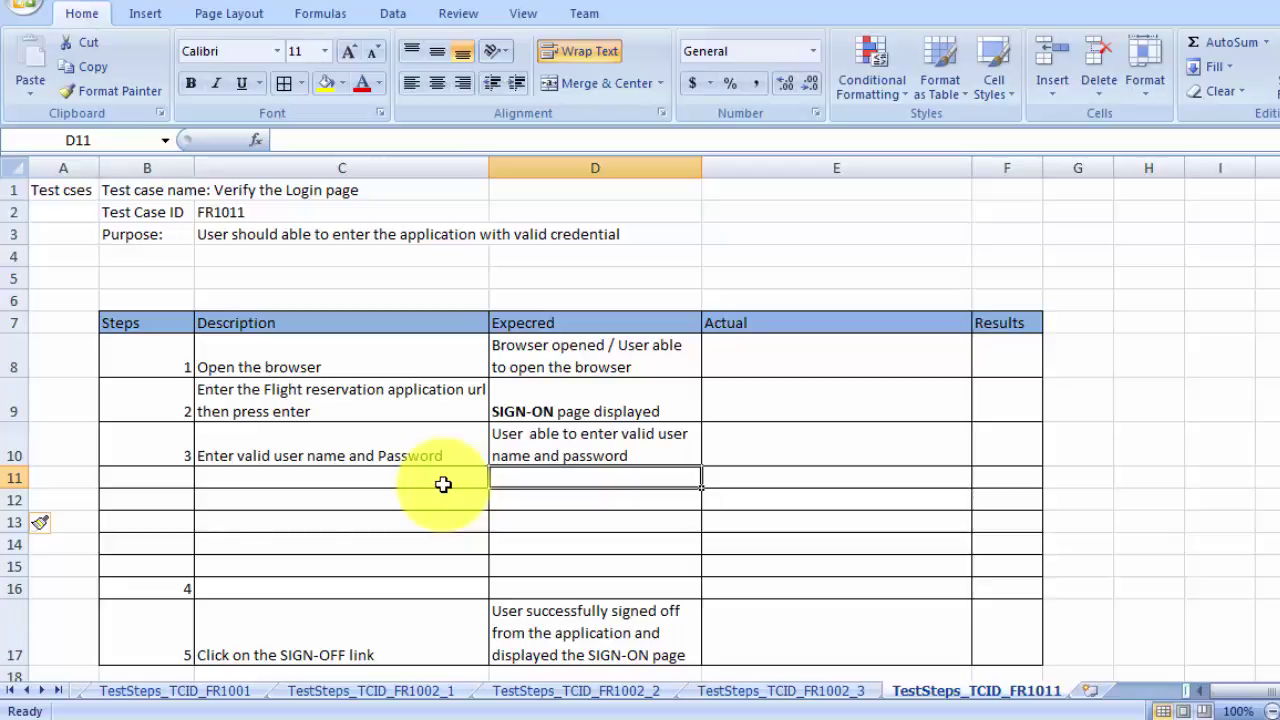
{"action": "left_click", "coordinate": [466, 237]}
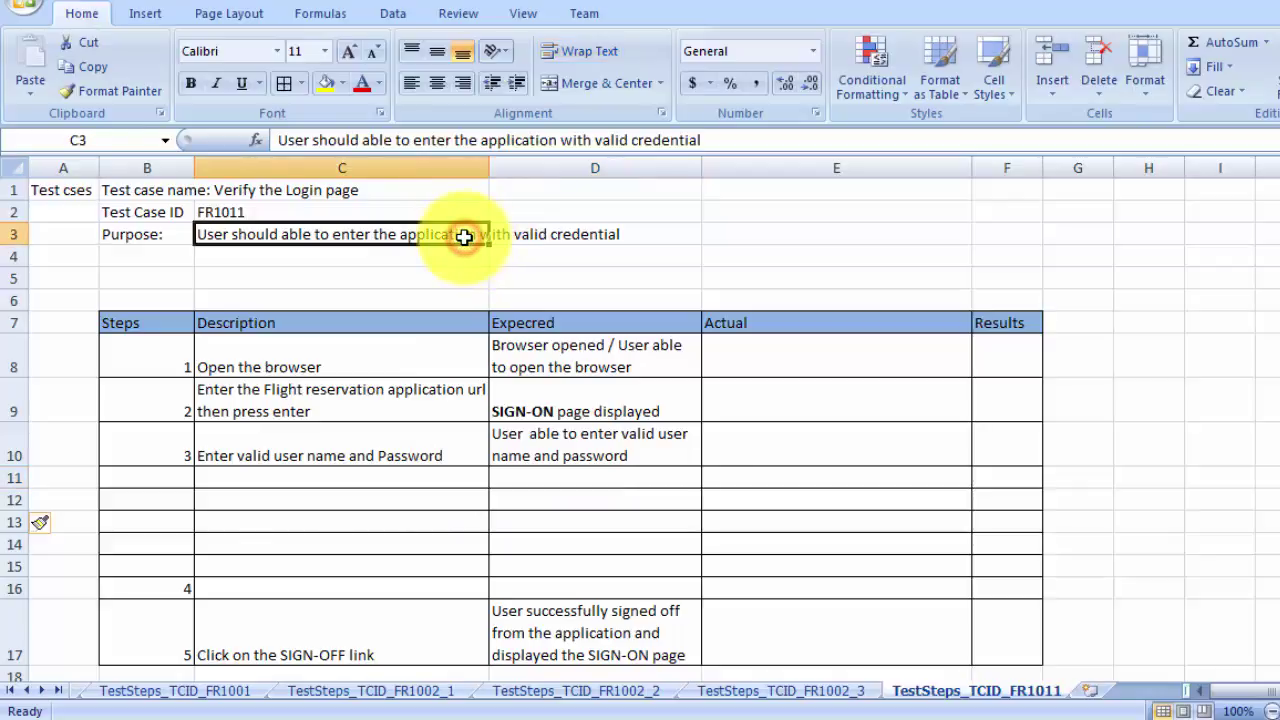